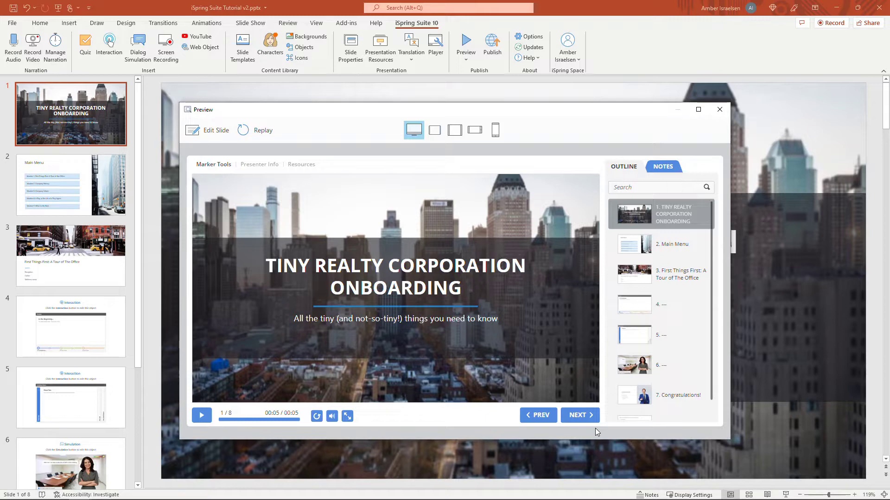
Advance past the Main Menu and office tour, stepping the timeline through to The Cafe Office.
{"action": "left_click", "coordinate": [584, 417]}
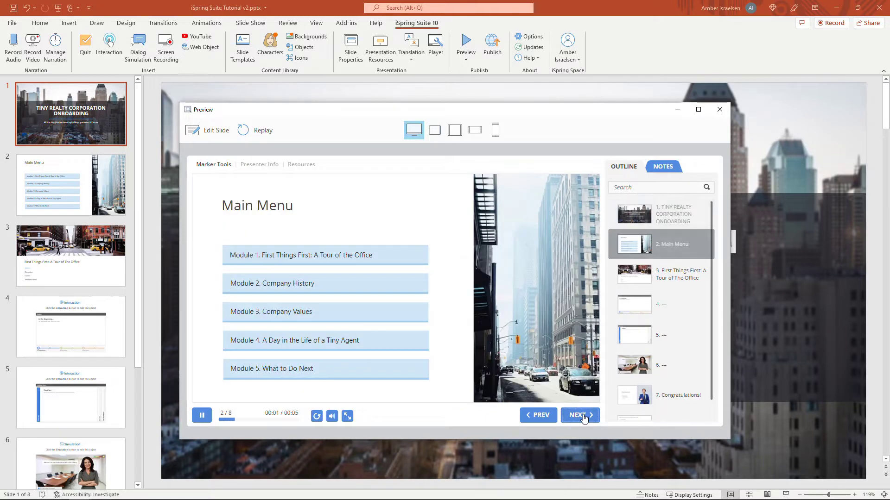
{"action": "left_click", "coordinate": [583, 417]}
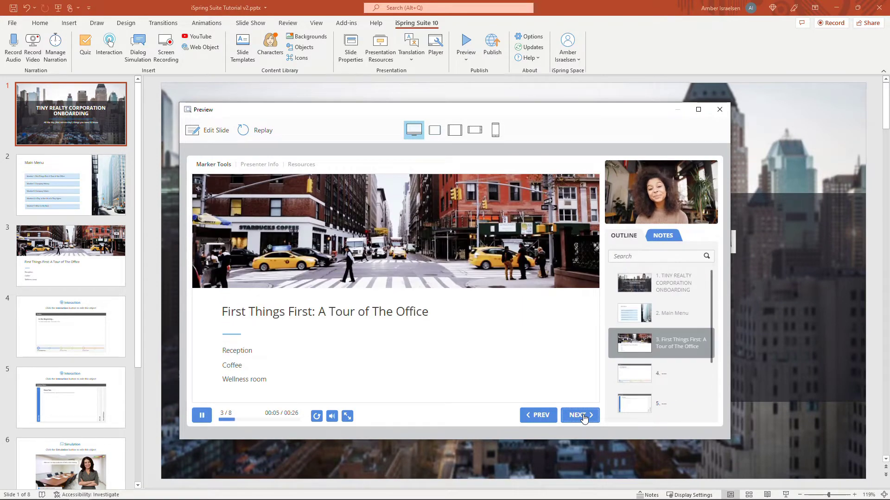
{"action": "left_click", "coordinate": [584, 417]}
{"action": "left_click", "coordinate": [584, 417]}
{"action": "left_click", "coordinate": [584, 417]}
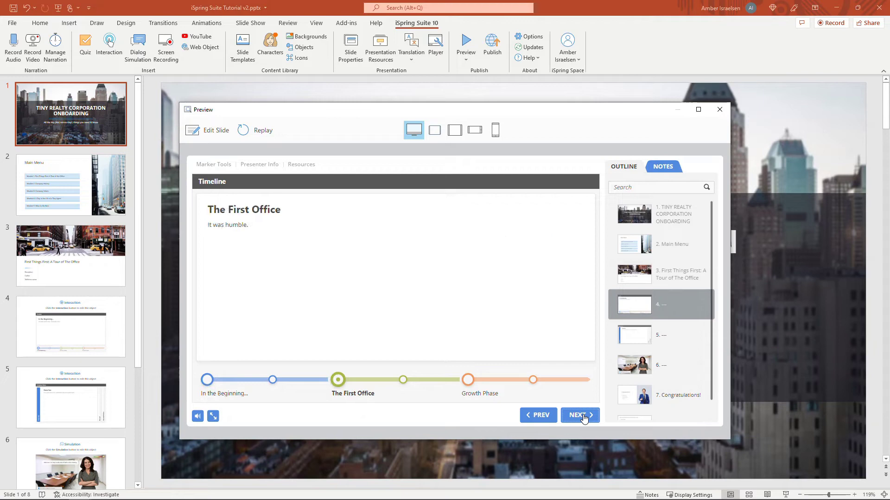
{"action": "left_click", "coordinate": [584, 417]}
{"action": "left_click", "coordinate": [584, 417]}
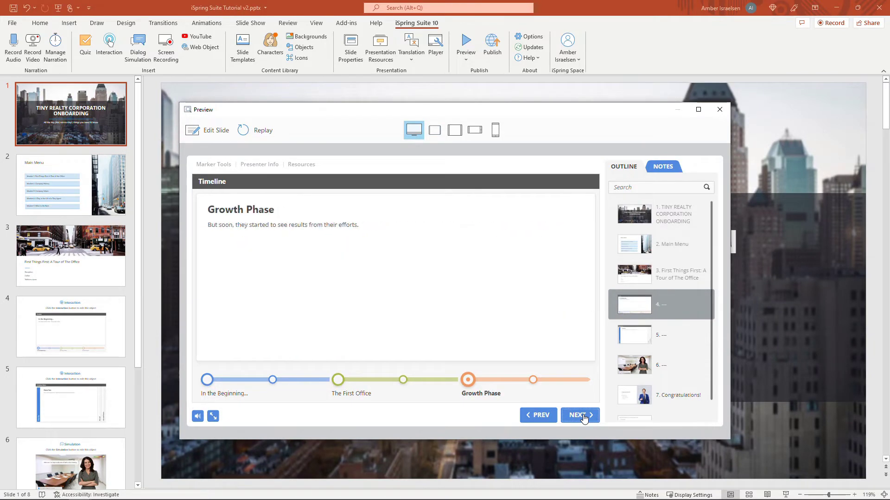
{"action": "left_click", "coordinate": [584, 417]}
On the Company Values slide, open the Be real and Get stuff done values.
{"action": "left_click", "coordinate": [583, 416]}
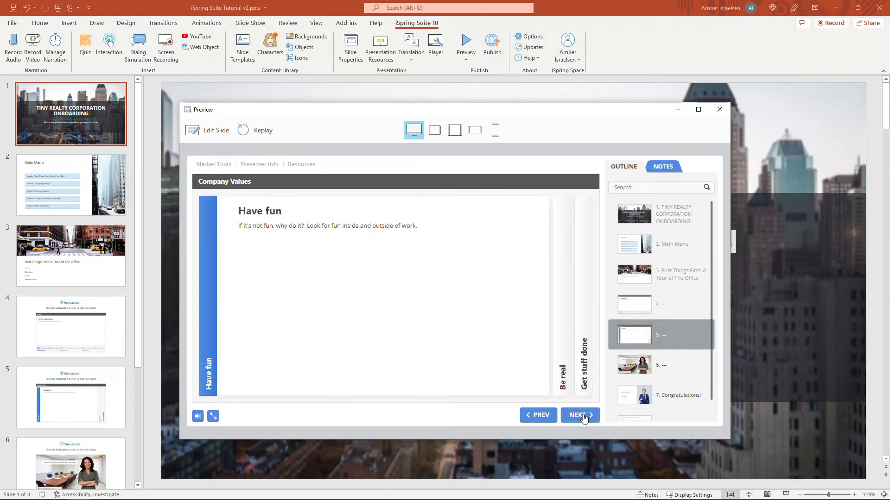
{"action": "left_click", "coordinate": [566, 385]}
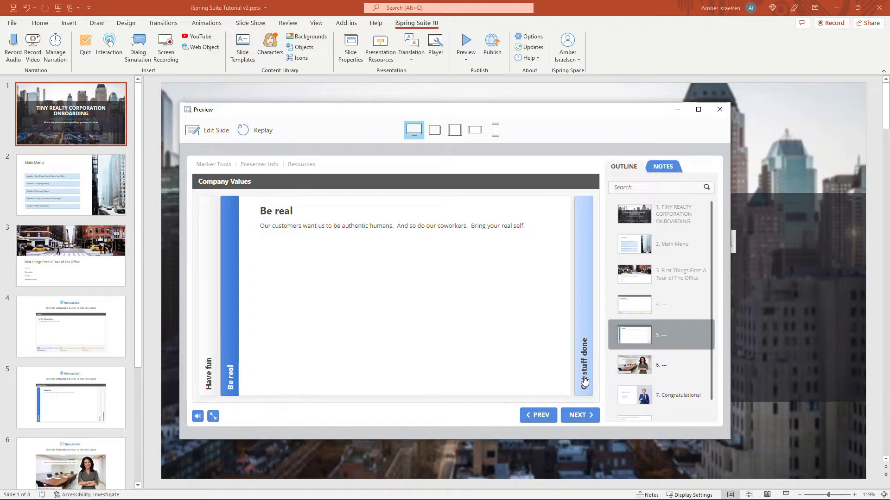
{"action": "left_click", "coordinate": [585, 381]}
In the branching dialog, ask about in-person attendance and meeting topics, then acknowledge the reply.
{"action": "left_click", "coordinate": [580, 415]}
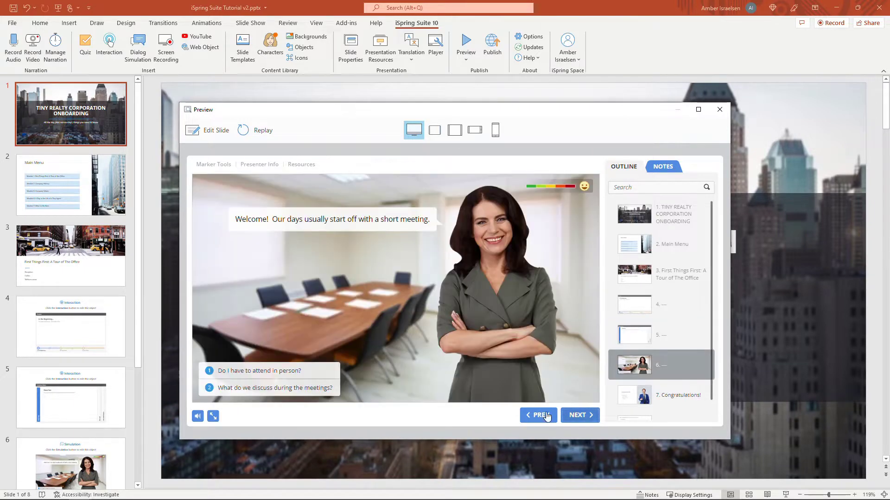
{"action": "left_click", "coordinate": [300, 372]}
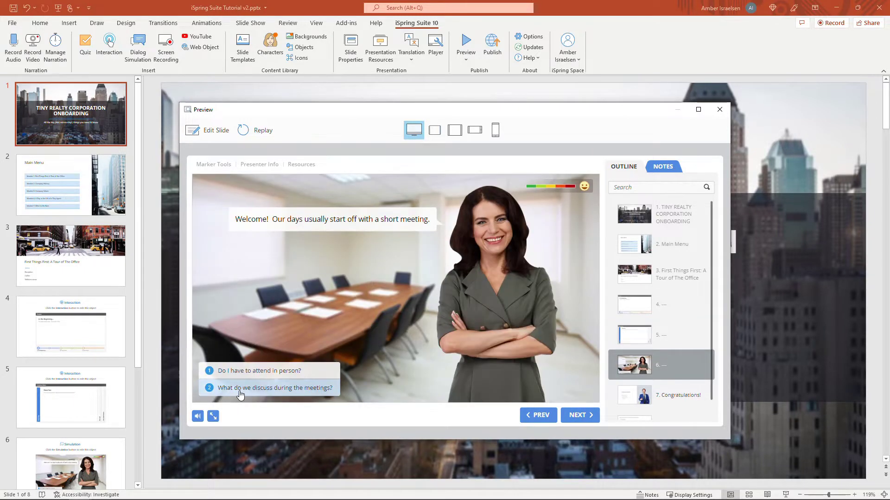
{"action": "left_click", "coordinate": [240, 394]}
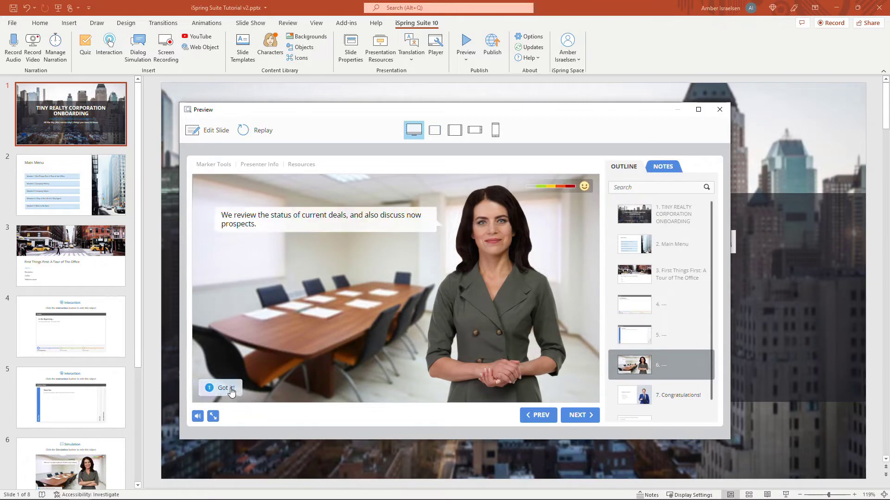
{"action": "left_click", "coordinate": [226, 389]}
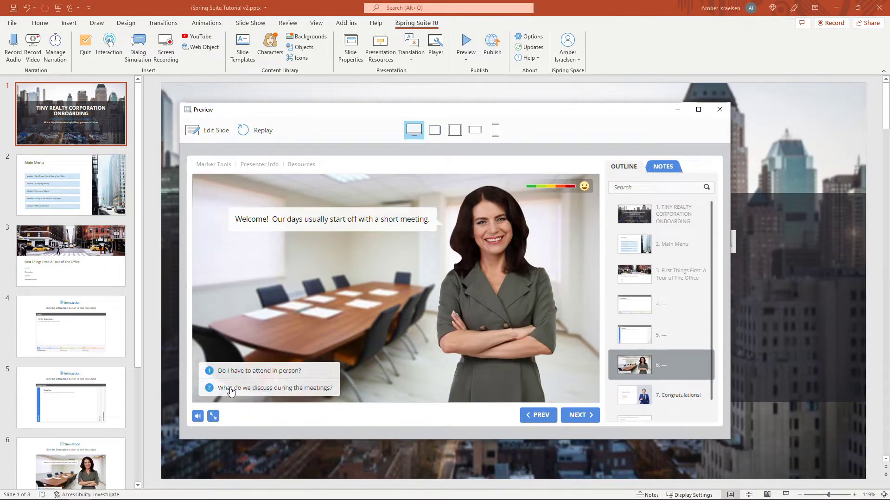
Answer the quiz question with Have Fun, submit it, and view the passing results.
{"action": "left_click", "coordinate": [578, 416]}
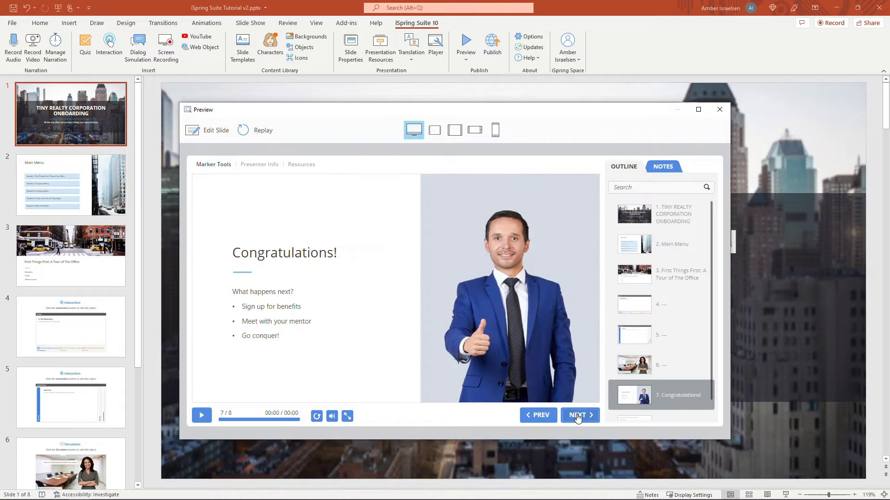
{"action": "left_click", "coordinate": [577, 416]}
{"action": "left_click", "coordinate": [214, 256]}
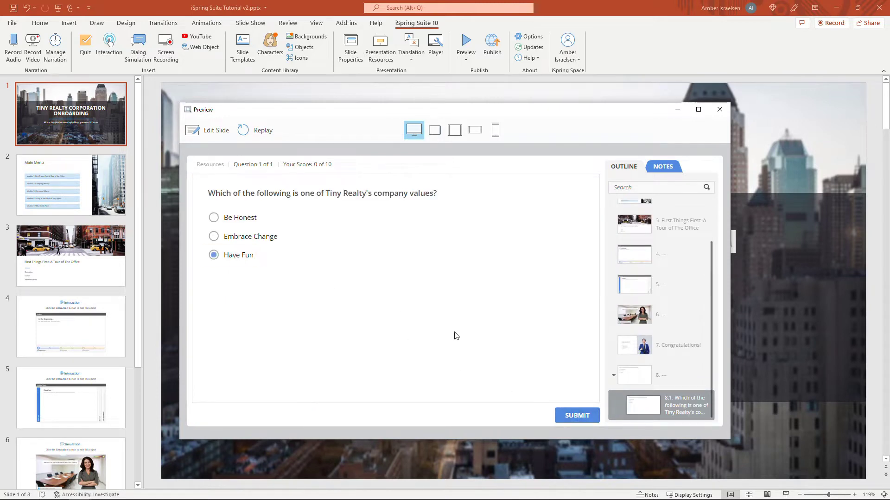
{"action": "left_click", "coordinate": [577, 416]}
{"action": "left_click", "coordinate": [577, 418]}
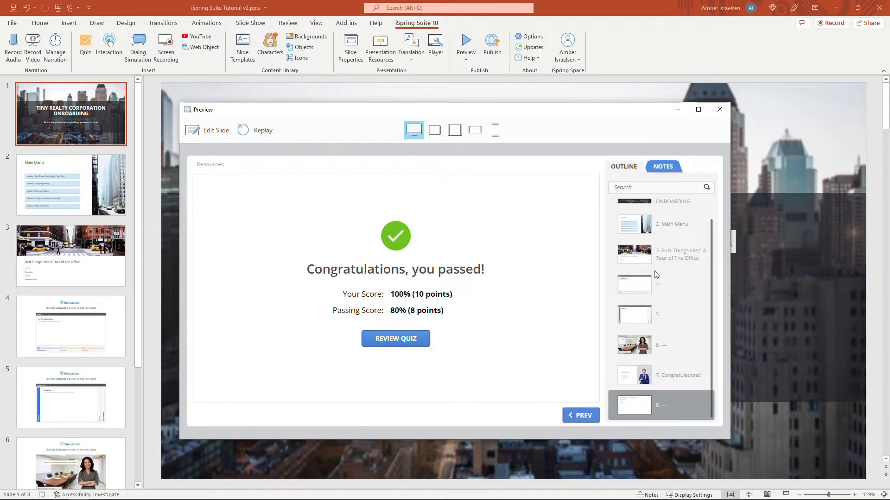
Close the iSpring course preview to return to PowerPoint.
{"action": "left_click", "coordinate": [716, 110]}
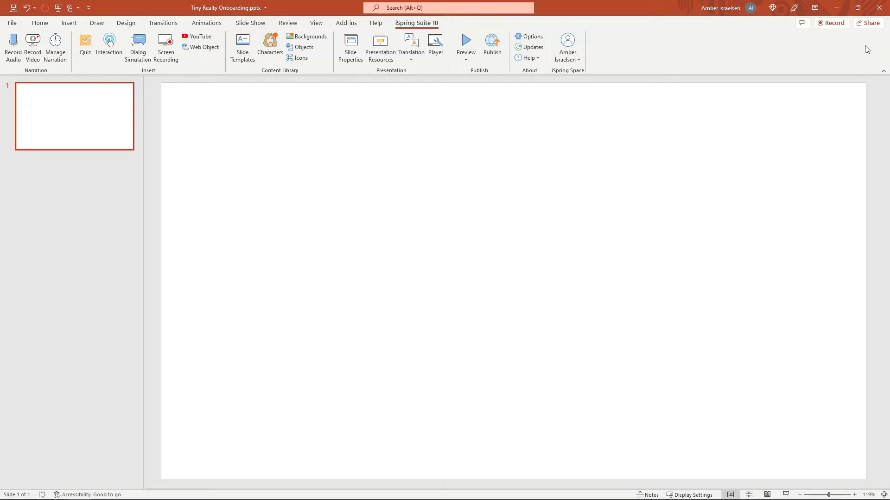
Insert the Urban Course Title template from the iSpring slide templates library.
{"action": "left_click", "coordinate": [236, 62]}
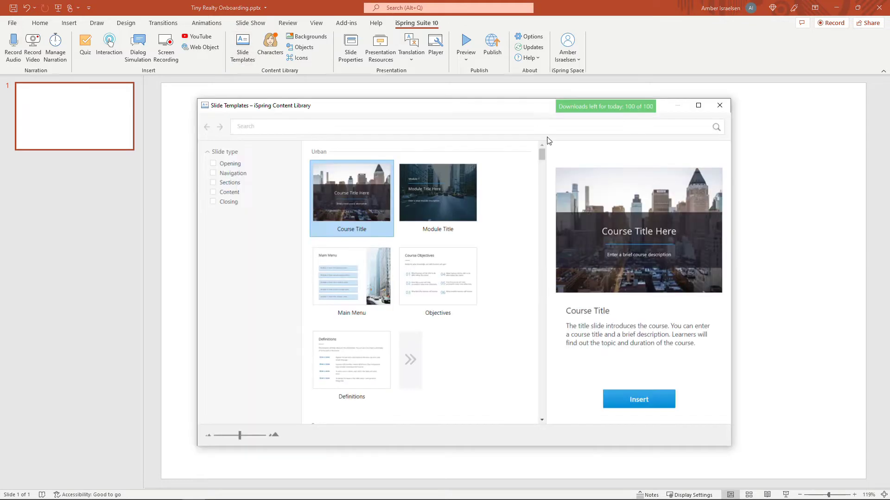
{"action": "left_click_drag", "start_coordinate": [541, 155], "coordinate": [546, 213]}
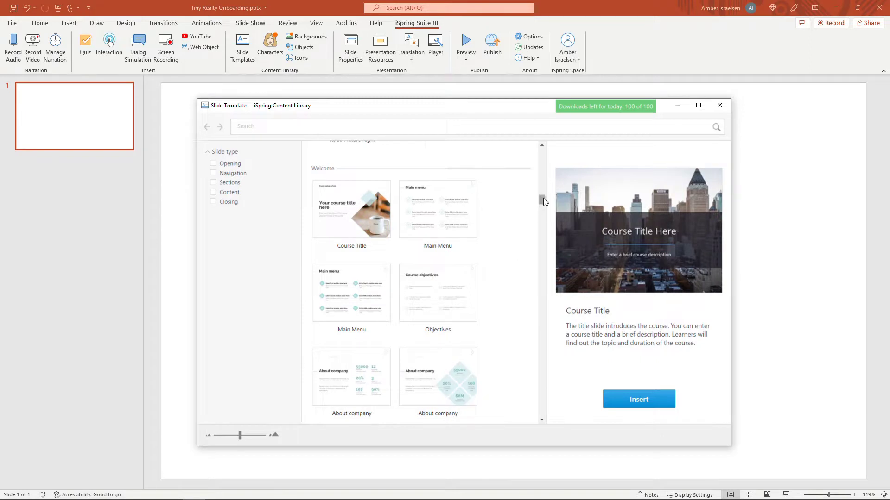
{"action": "left_click_drag", "start_coordinate": [543, 199], "coordinate": [536, 149]}
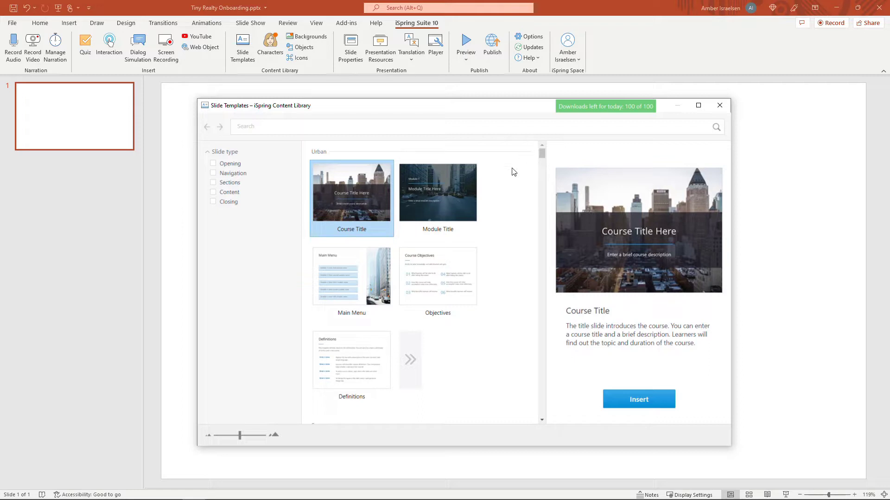
{"action": "left_click", "coordinate": [416, 363]}
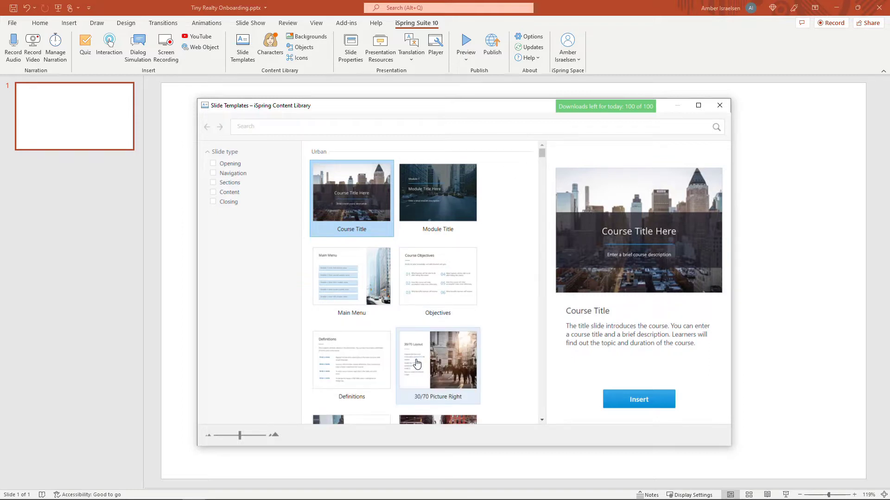
{"action": "mouse_move", "coordinate": [543, 154]}
{"action": "left_mouse_down"}
{"action": "mouse_move", "coordinate": [545, 173]}
{"action": "mouse_move", "coordinate": [540, 146]}
{"action": "left_mouse_up"}
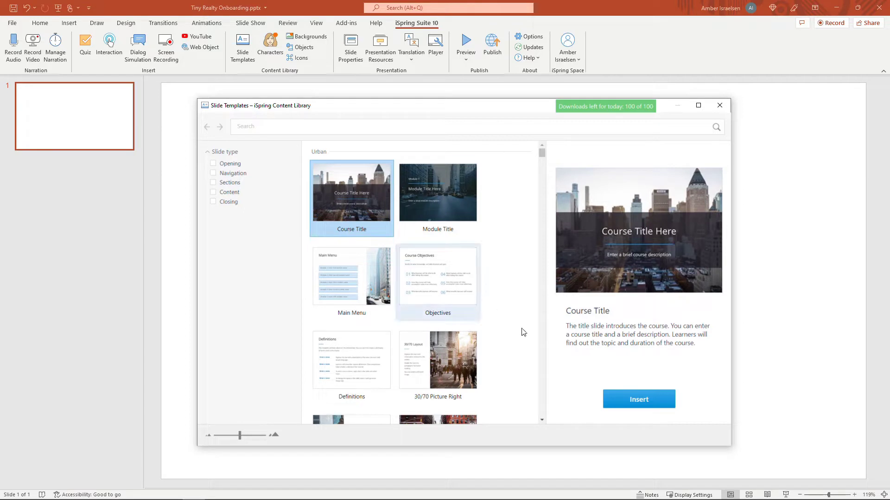
{"action": "left_click", "coordinate": [623, 398]}
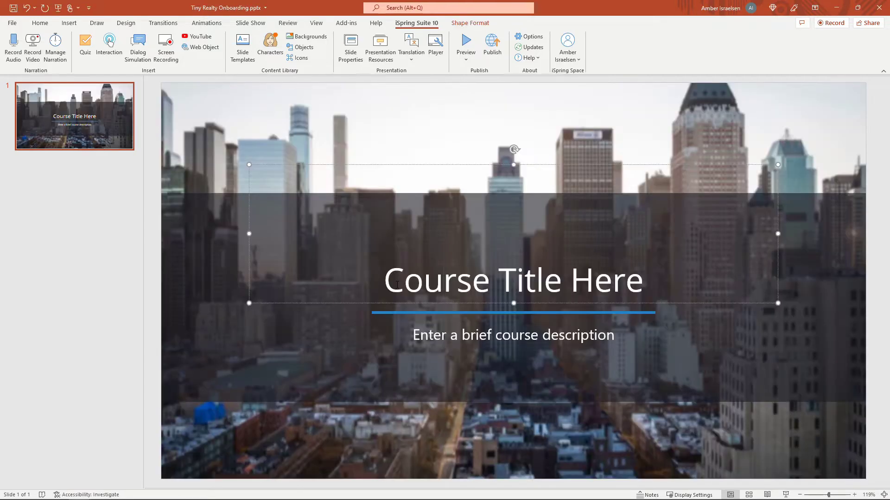
Paste TINY REALTY CORPORATION ONBOARDING as the title and the course tagline as the description.
{"action": "left_click", "coordinate": [659, 288]}
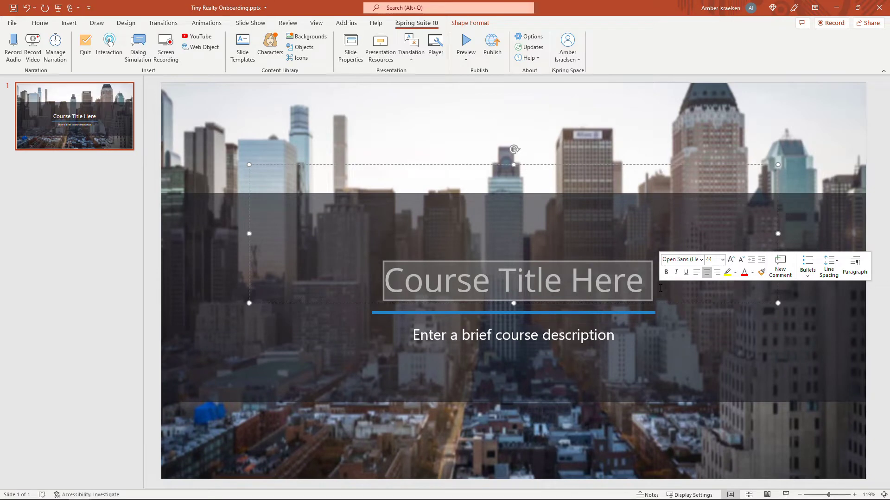
{"action": "type", "text": "TINY REALTY CORPORATION ONBOARDING"}
{"action": "left_click", "coordinate": [427, 336]}
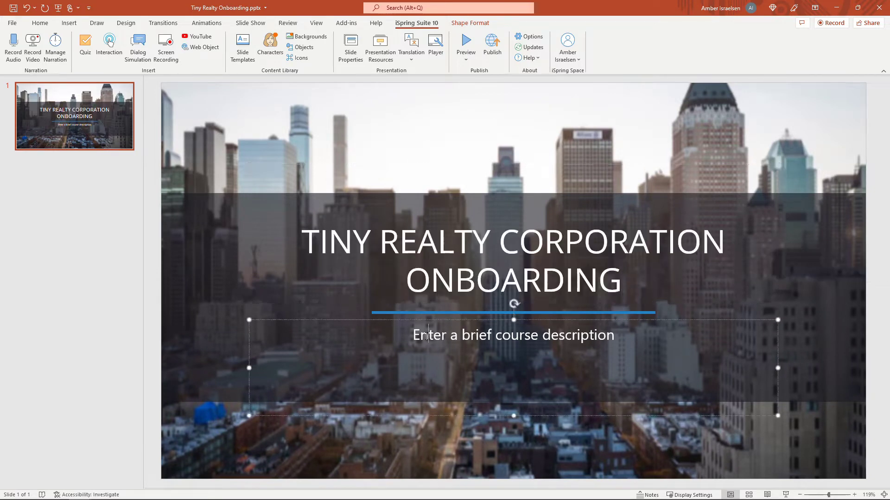
{"action": "type", "text": "All the tiny (and not-so-tiny!) things you need to know"}
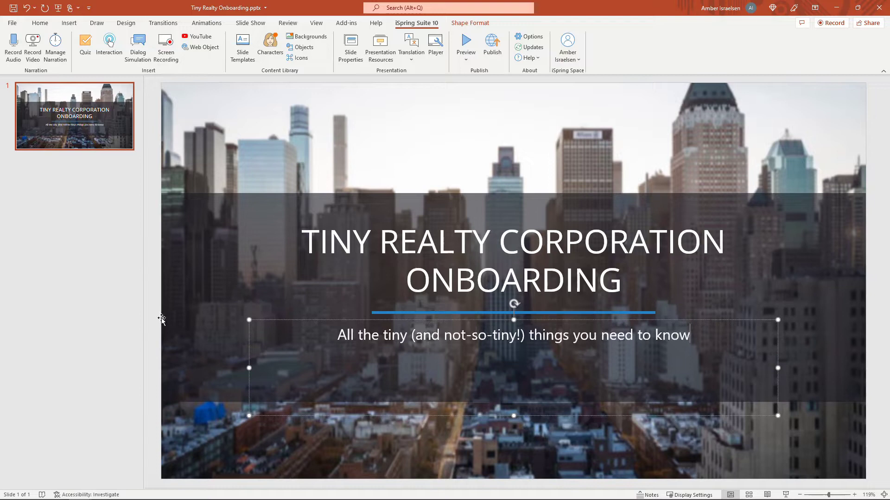
{"action": "left_click", "coordinate": [156, 318]}
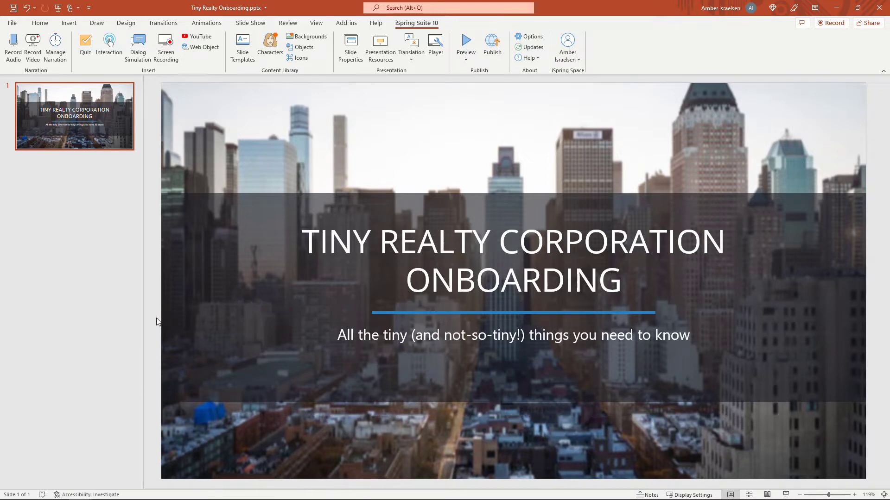
Insert the Urban Main Menu template as slide 2 and retitle it Course Overview.
{"action": "left_click", "coordinate": [241, 47]}
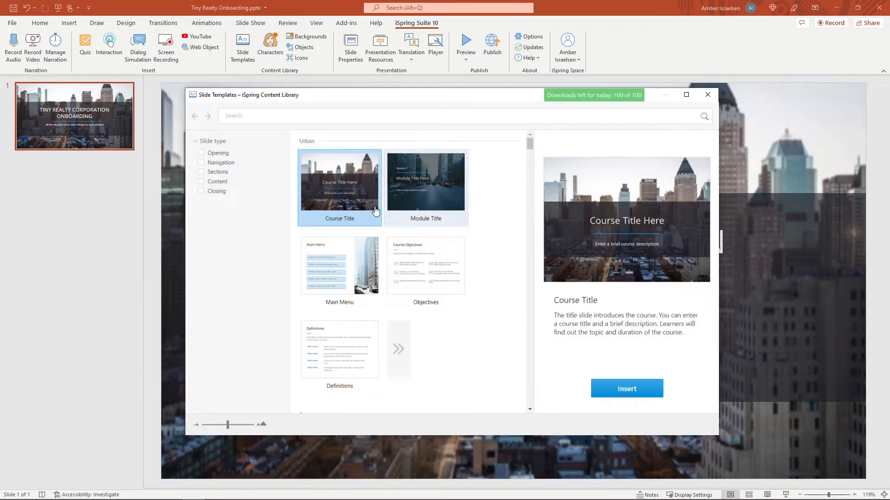
{"action": "left_click", "coordinate": [330, 272]}
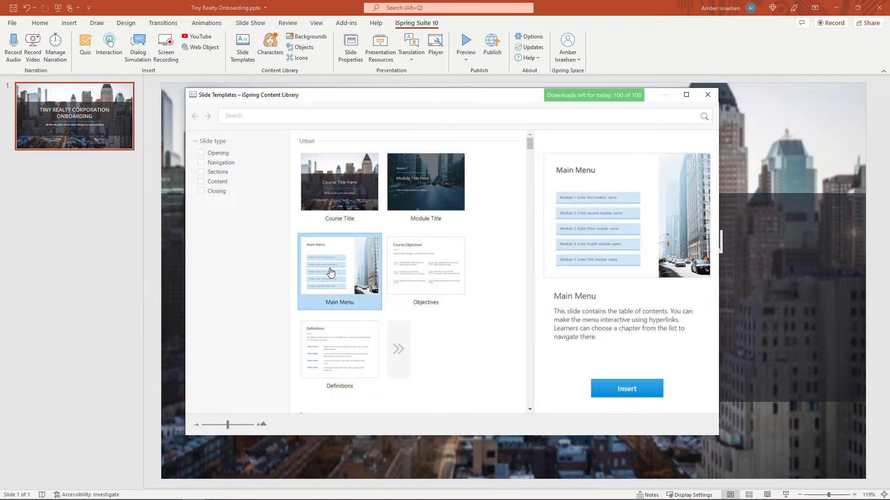
{"action": "left_click", "coordinate": [646, 391]}
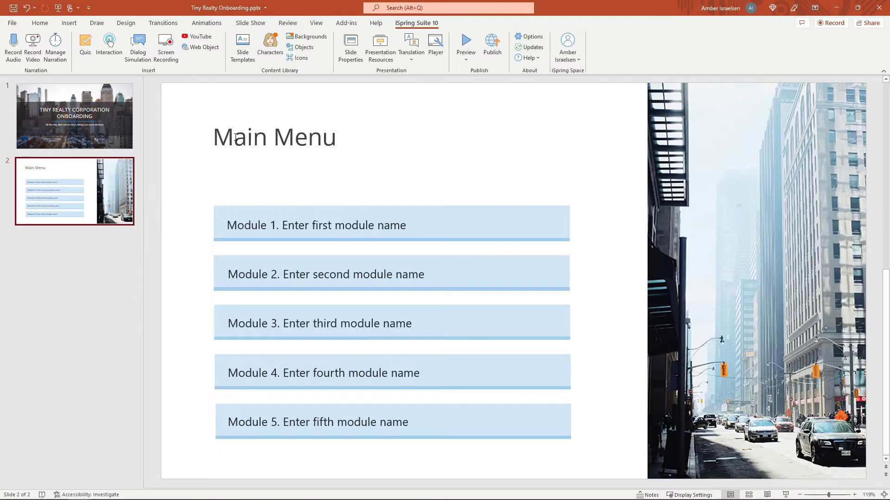
{"action": "triple_click", "coordinate": [323, 141]}
{"action": "type", "text": "Course Overview"}
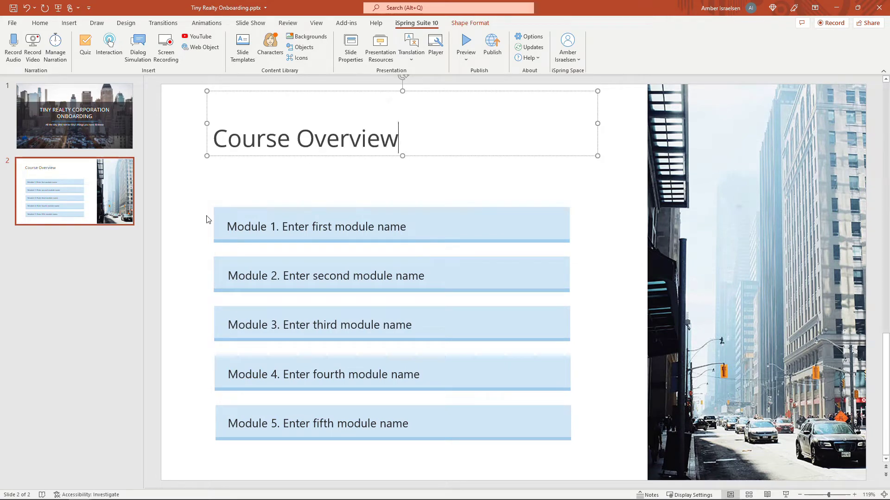
Rename Module 1 to 'First Things First: A Tour of the Office'.
{"action": "left_click", "coordinate": [228, 218]}
{"action": "left_click", "coordinate": [227, 208]}
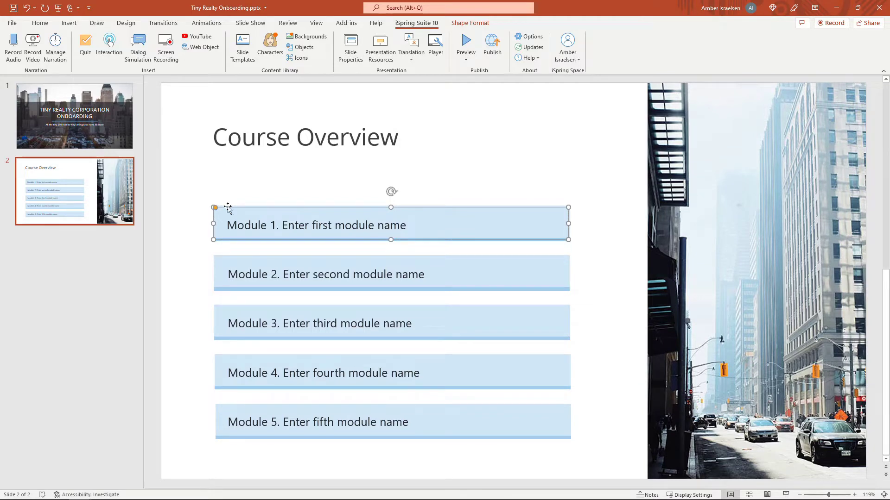
{"action": "left_click_drag", "start_coordinate": [285, 225], "coordinate": [407, 225]}
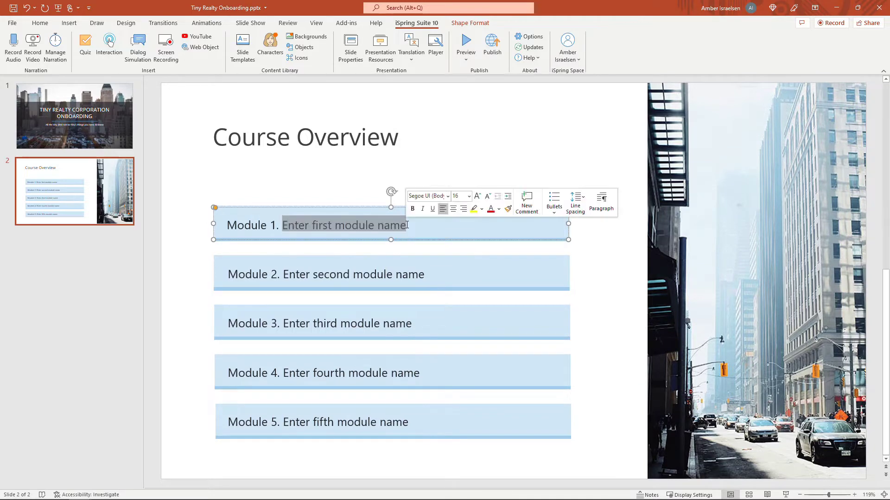
{"action": "type", "text": "First Things First:"}
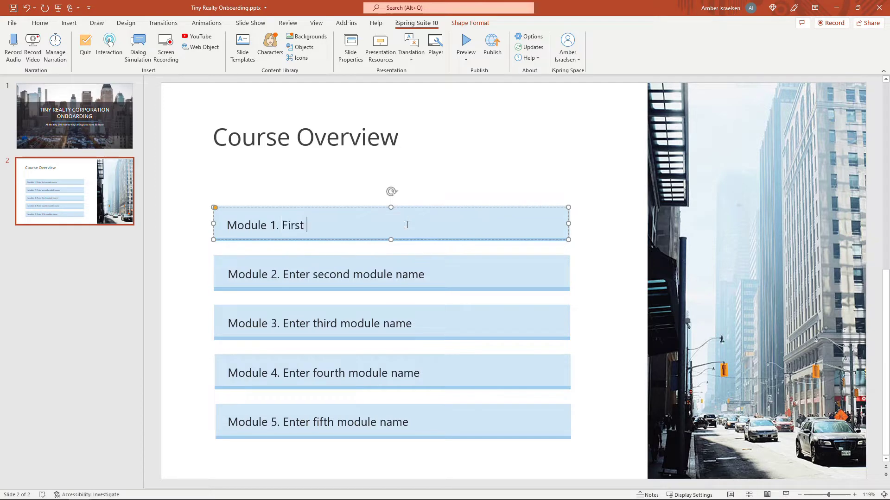
{"action": "type", "text": " A Tour of the Office"}
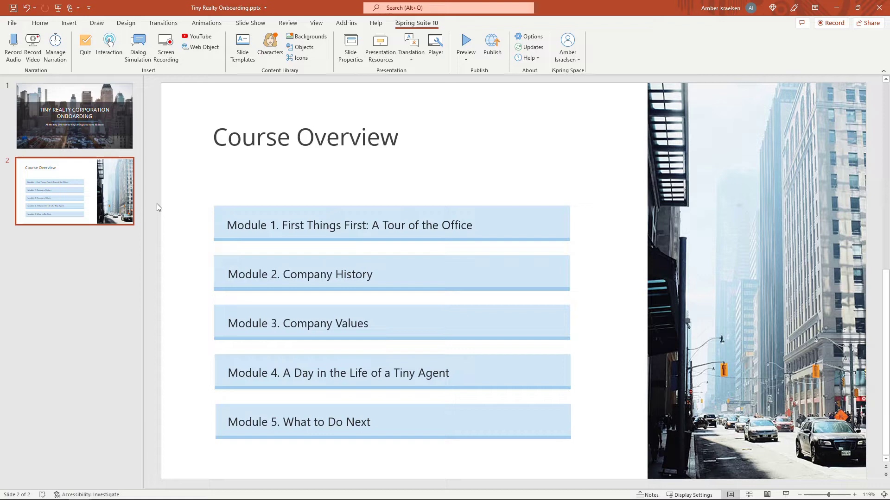
Insert the Urban 50/50 Picture Top template as a new third slide.
{"action": "left_click", "coordinate": [246, 56]}
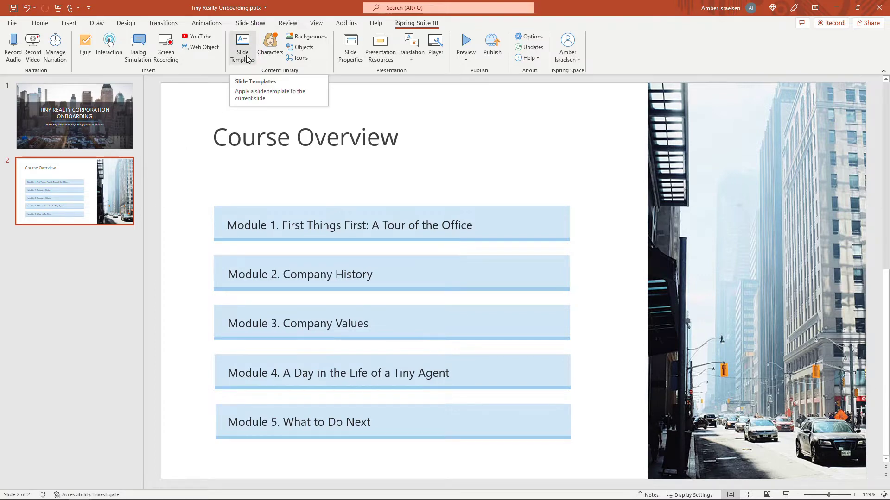
{"action": "left_click", "coordinate": [374, 349]}
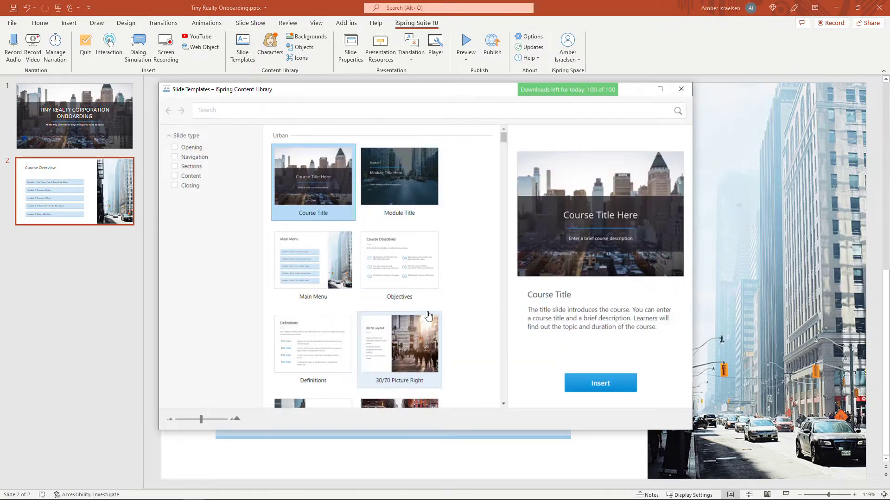
{"action": "left_click_drag", "start_coordinate": [502, 137], "coordinate": [505, 143]}
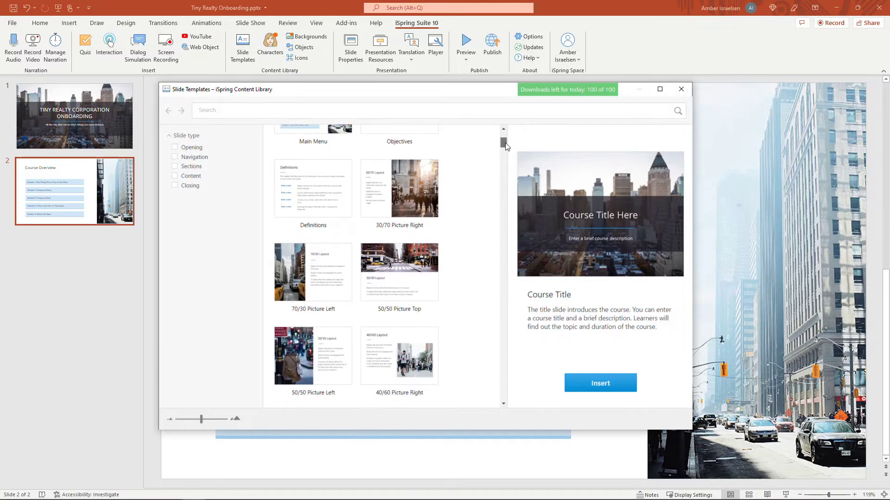
{"action": "left_click", "coordinate": [393, 266]}
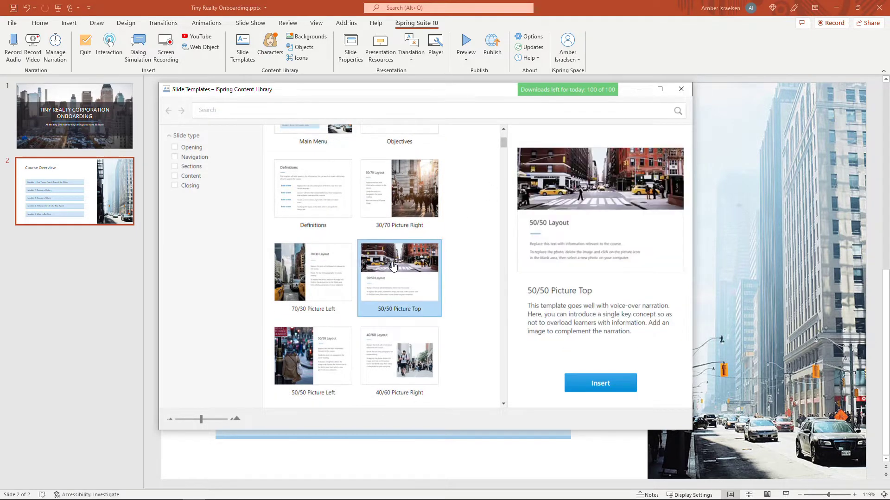
{"action": "left_click", "coordinate": [609, 382]}
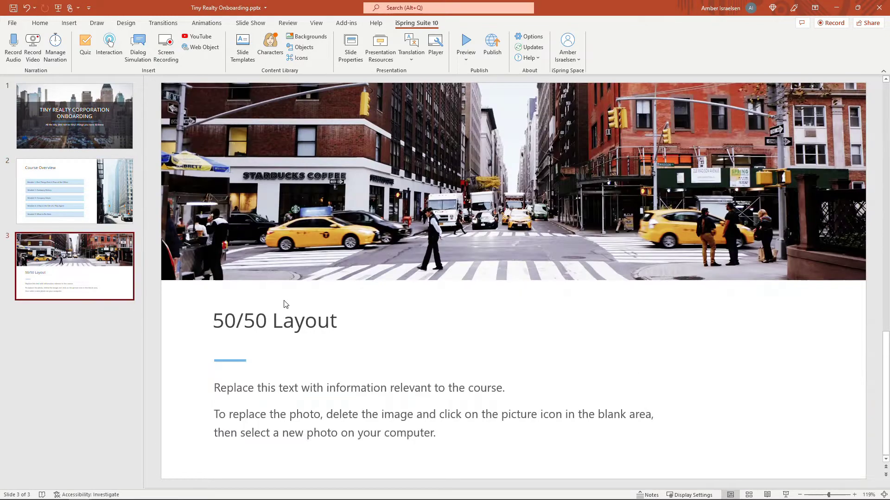
Title the slide 'First Things First: A Tour of the Office' and list Reception, Coffee, Wellness Room.
{"action": "left_click_drag", "start_coordinate": [212, 320], "coordinate": [345, 320]}
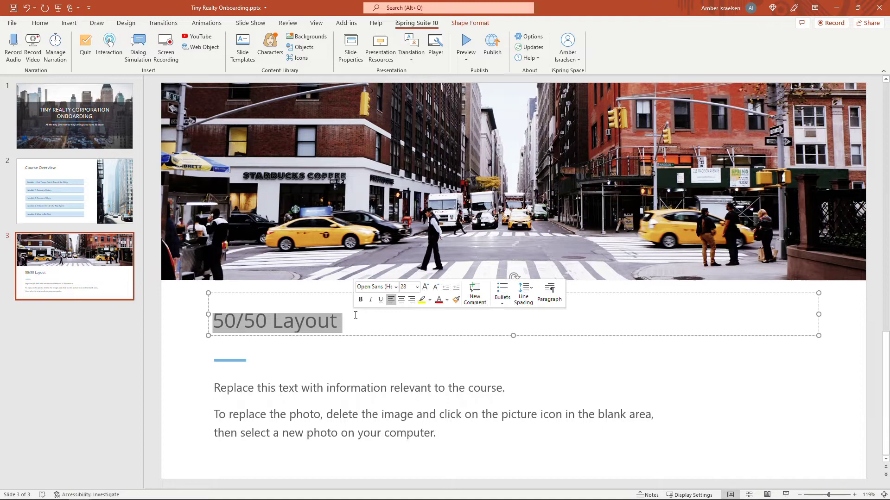
{"action": "type", "text": "First Things First: A Tour of the Office"}
{"action": "left_click_drag", "start_coordinate": [214, 388], "coordinate": [447, 427]}
{"action": "type", "text": "Reception Coffee Wellness Room"}
{"action": "left_click", "coordinate": [160, 354]}
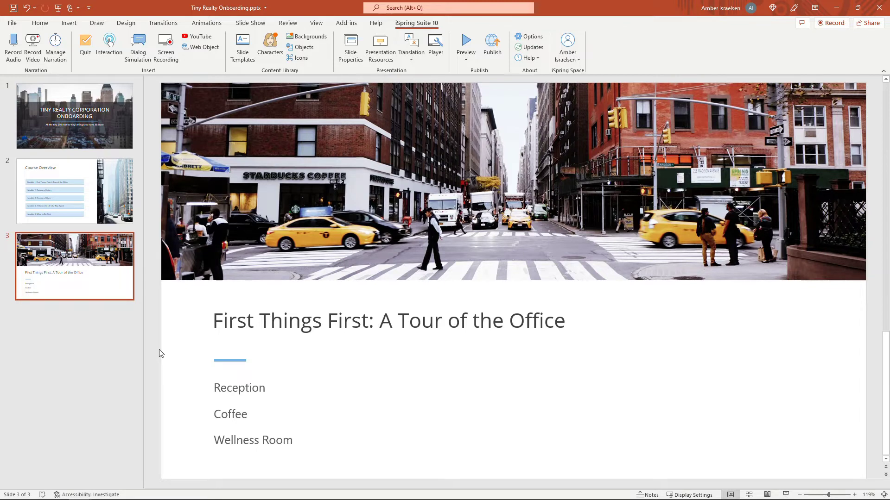
Open the Tiny Realty Onboarding presentation in iSpring Narration Editor via Manage Narration.
{"action": "left_click", "coordinate": [56, 51]}
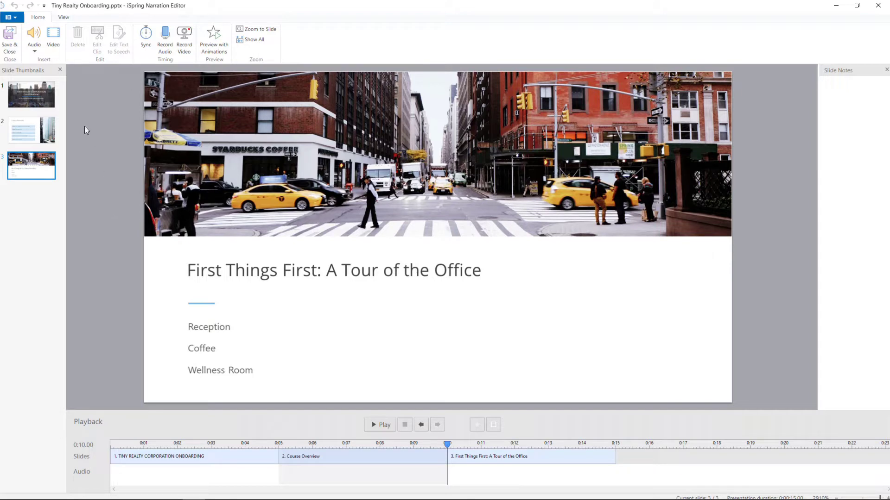
Insert Welcome Video.mov at the beginning of slide 3 with adjusted slide duration, then play it back.
{"action": "left_click", "coordinate": [53, 42]}
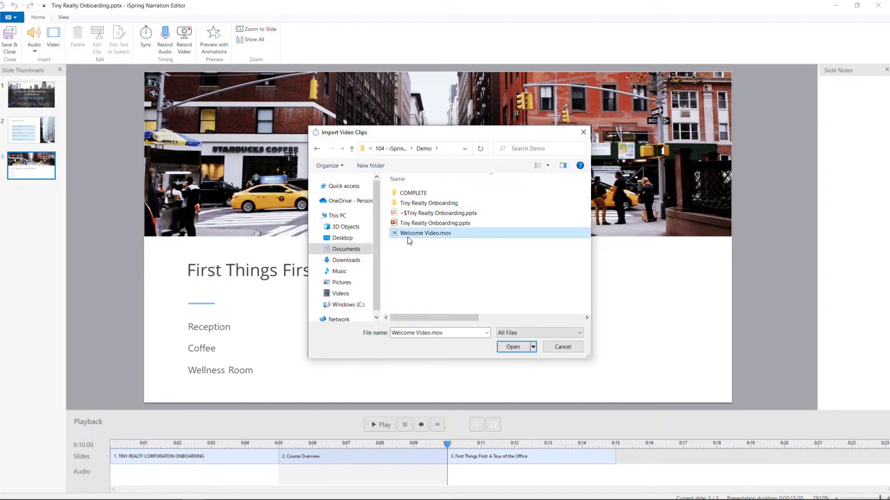
{"action": "left_click", "coordinate": [511, 348]}
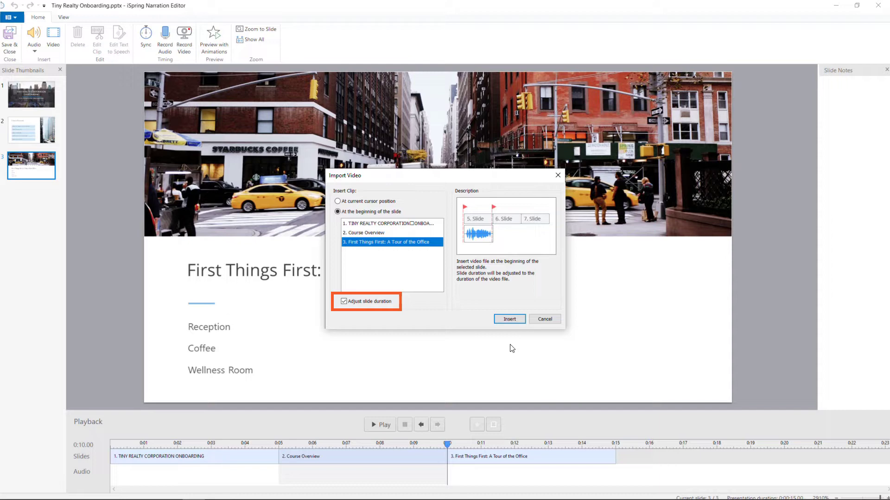
{"action": "left_click", "coordinate": [510, 319]}
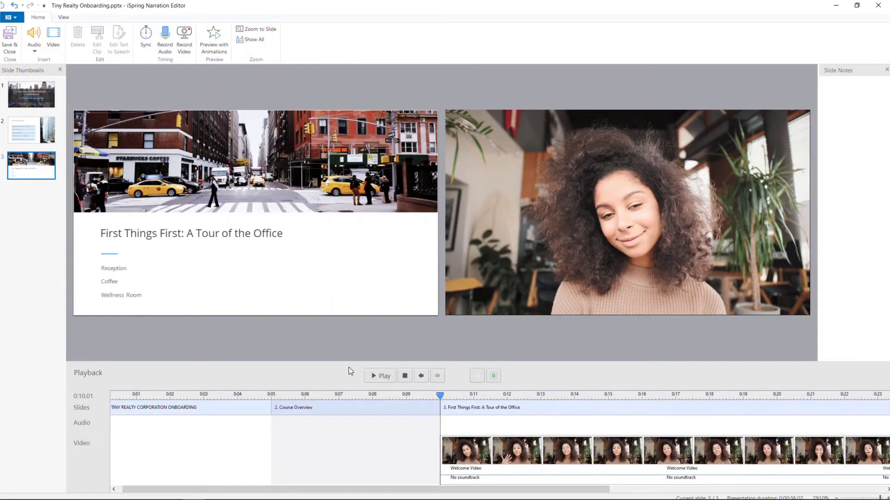
{"action": "left_click", "coordinate": [371, 376]}
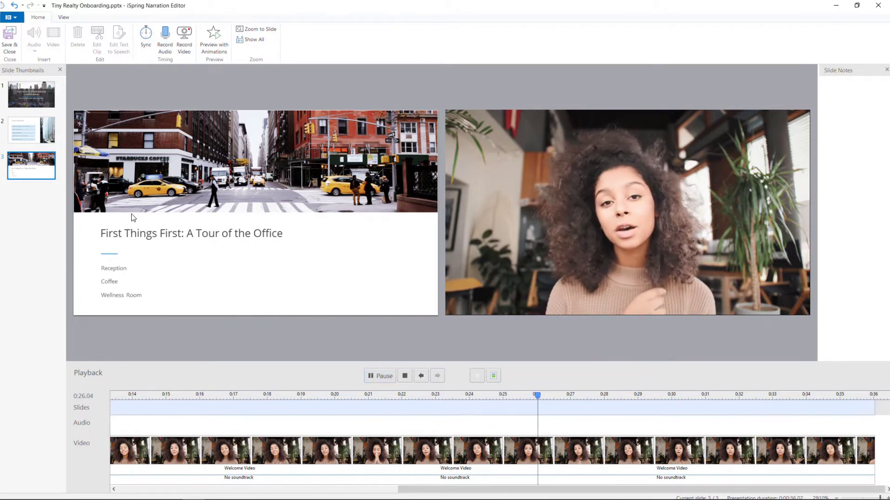
Save and close the Narration Editor, then add a Blank layout slide after slide 3.
{"action": "left_click", "coordinate": [10, 41]}
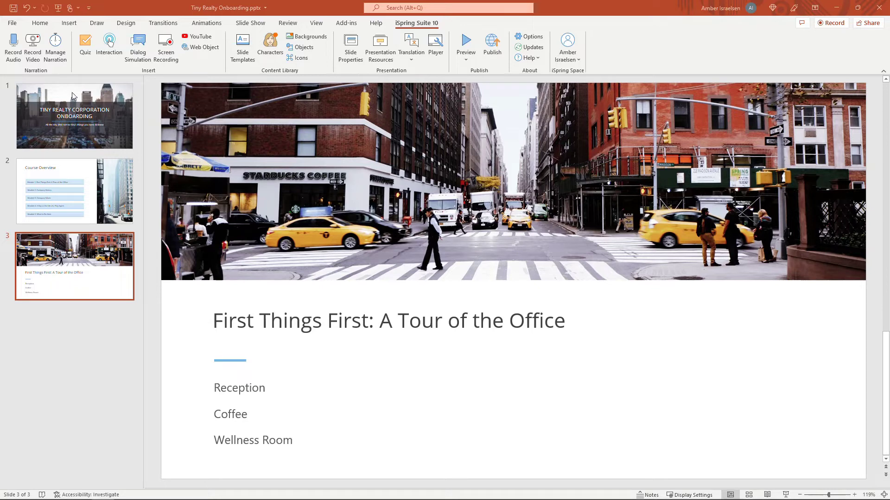
{"action": "left_click", "coordinate": [39, 25]}
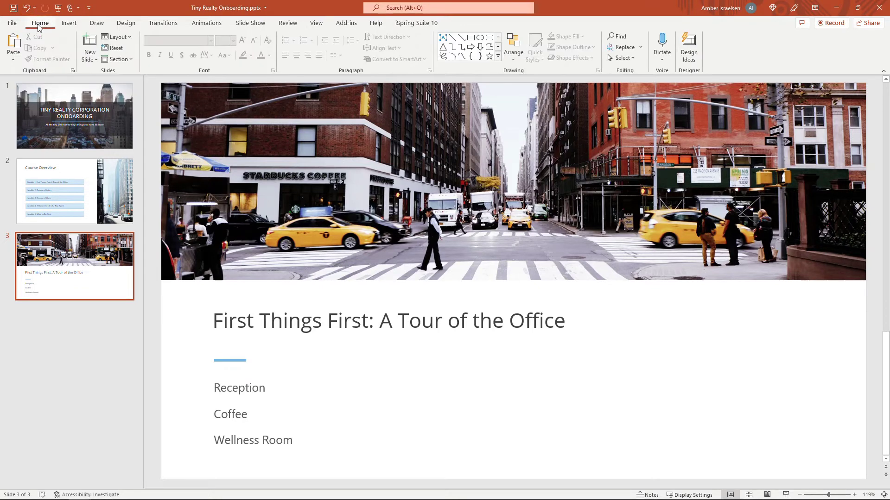
{"action": "left_click", "coordinate": [87, 60]}
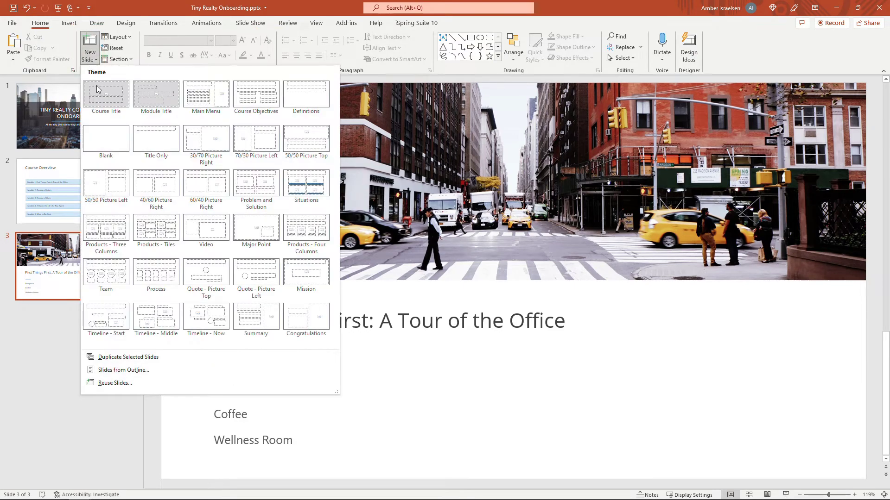
{"action": "left_click", "coordinate": [107, 146]}
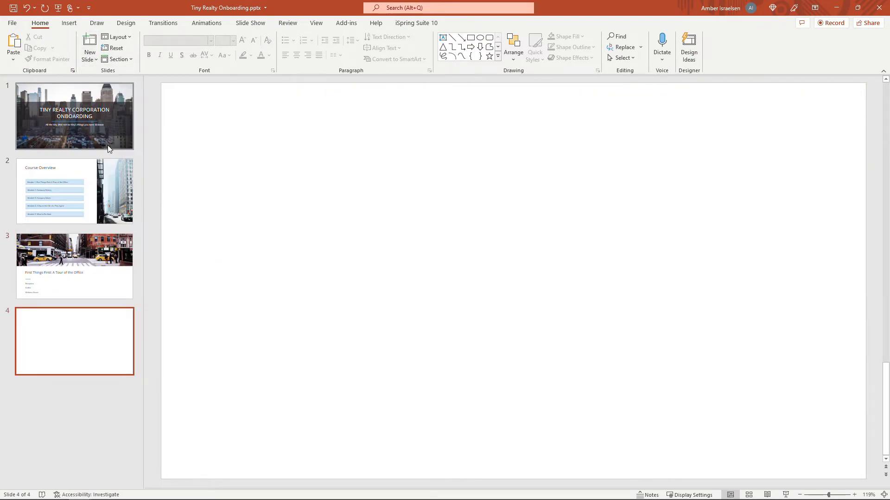
{"action": "left_click", "coordinate": [402, 26]}
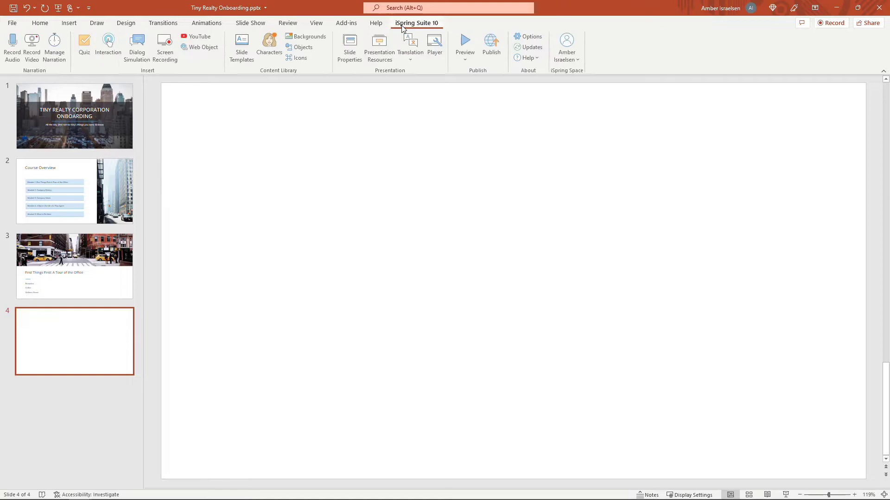
Create a new Timeline-type interaction from the iSpring Interaction builder.
{"action": "left_click", "coordinate": [111, 49]}
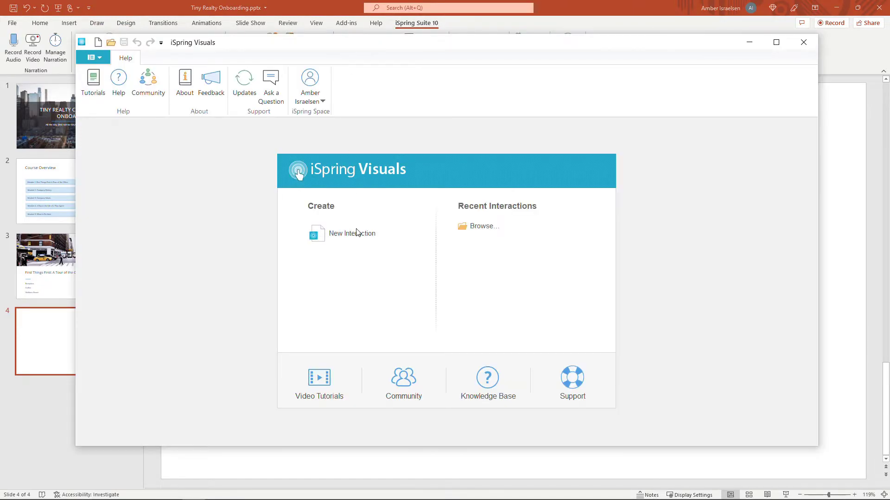
{"action": "left_click", "coordinate": [356, 234]}
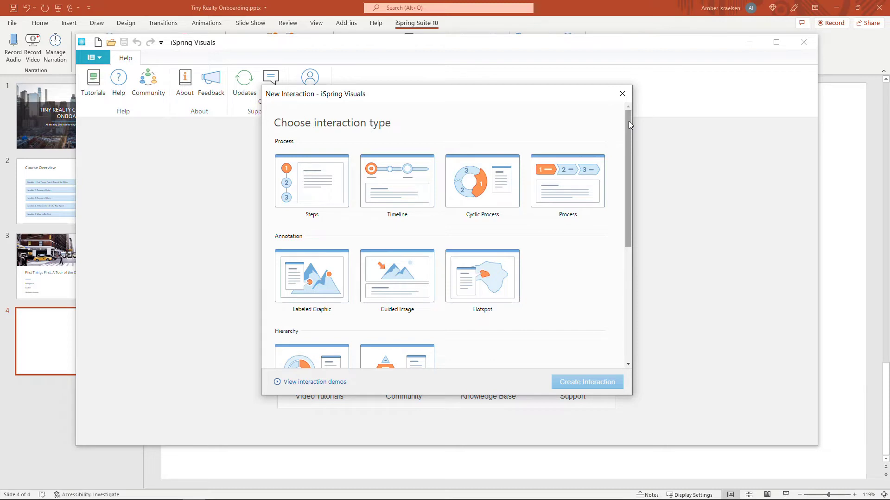
{"action": "left_click", "coordinate": [386, 201]}
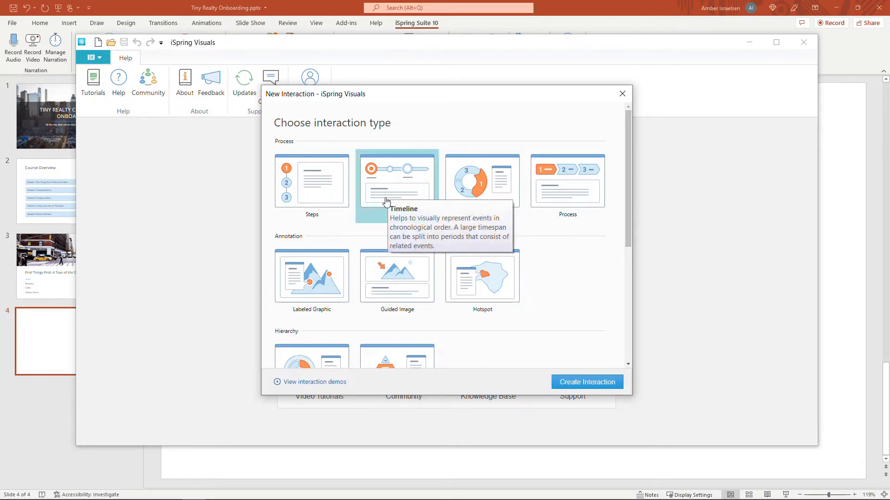
{"action": "left_click", "coordinate": [587, 382]}
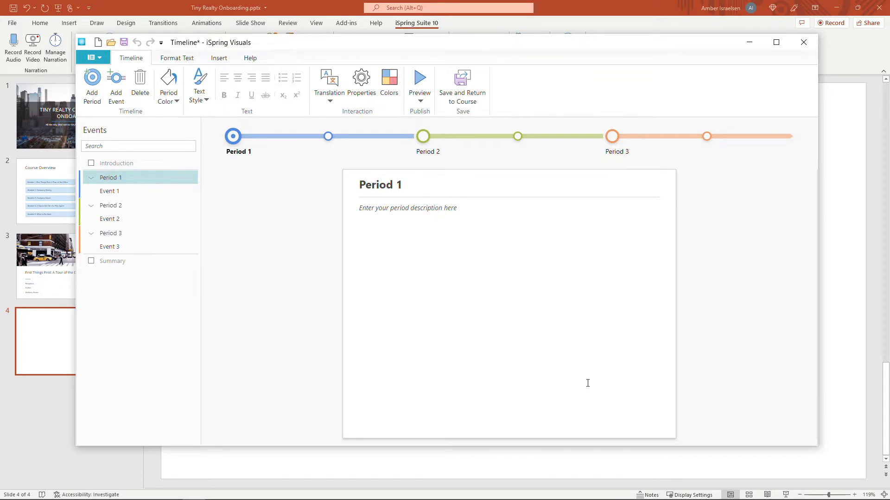
Rename Period 1 to 'In the Beginning...' and give it a description sentence.
{"action": "left_click_drag", "start_coordinate": [360, 186], "coordinate": [407, 185]}
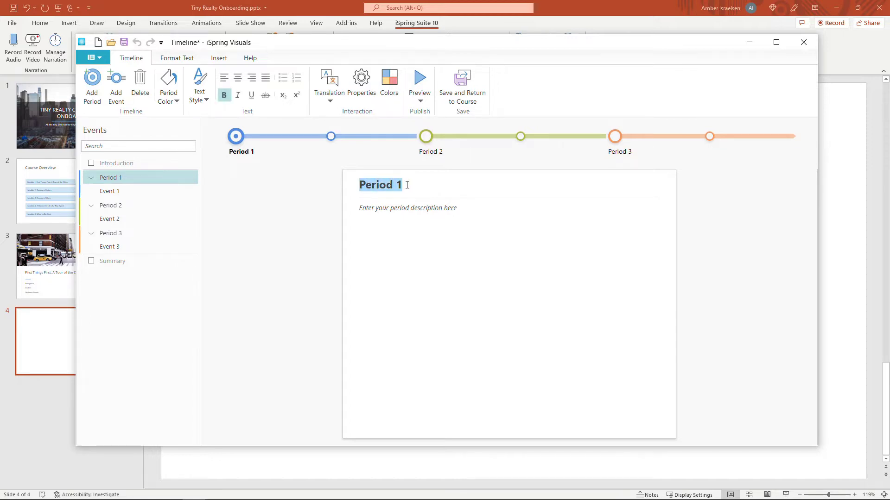
{"action": "type", "text": "In the Beginning..."}
{"action": "left_click", "coordinate": [383, 207]}
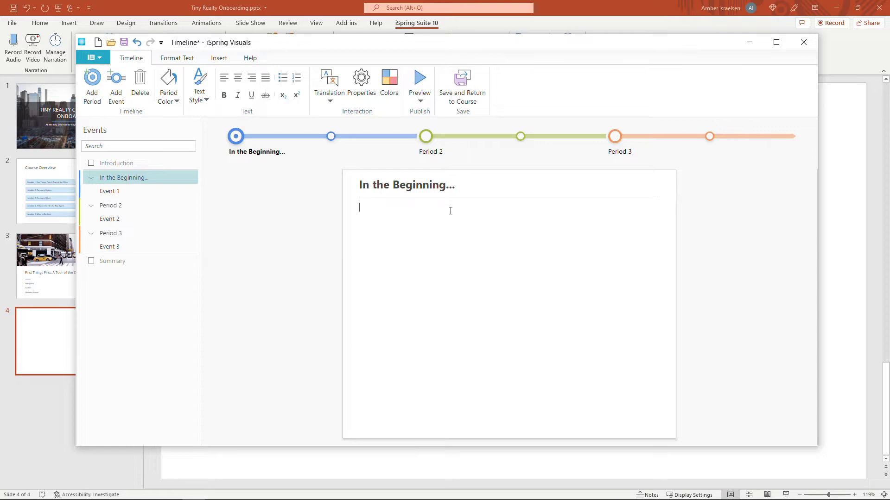
{"action": "type", "text": "Tiny Realty started small.  Two people, in fact."}
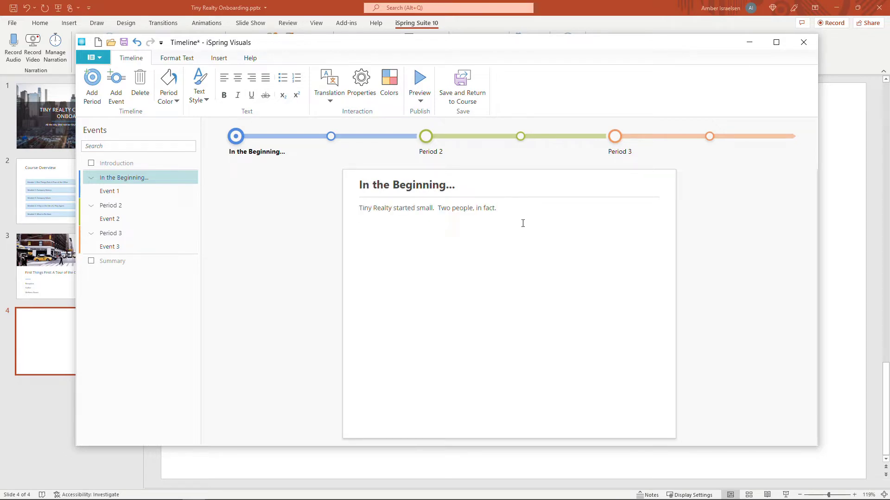
Rename Event 1 to Founders Met and paste in the three-paragraph founding story.
{"action": "left_click", "coordinate": [131, 191]}
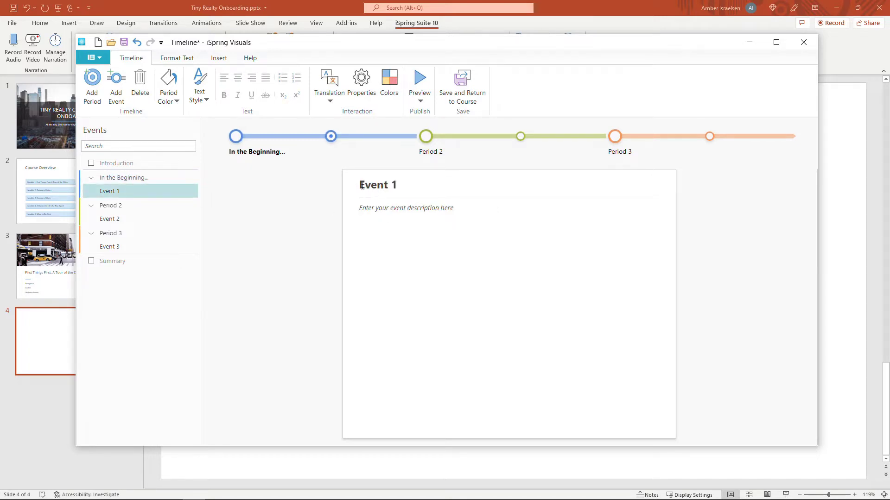
{"action": "left_click_drag", "start_coordinate": [361, 186], "coordinate": [401, 186]}
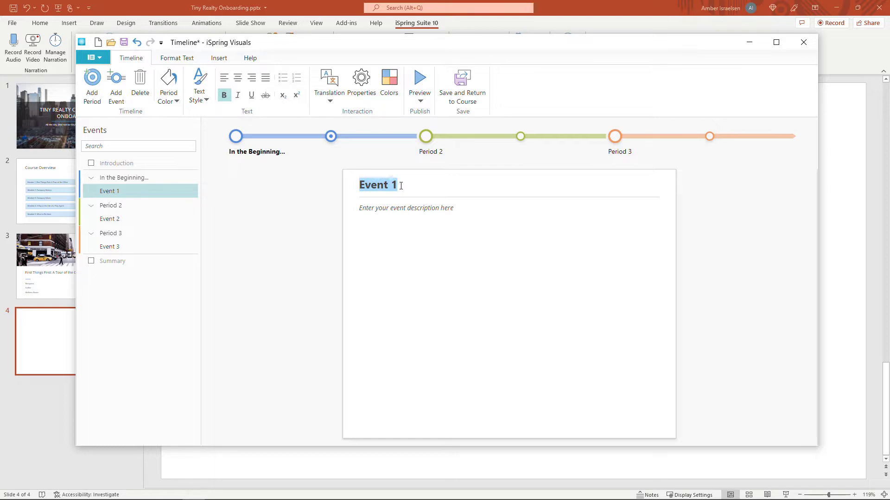
{"action": "type", "text": "Founders Met"}
{"action": "left_click", "coordinate": [360, 212]}
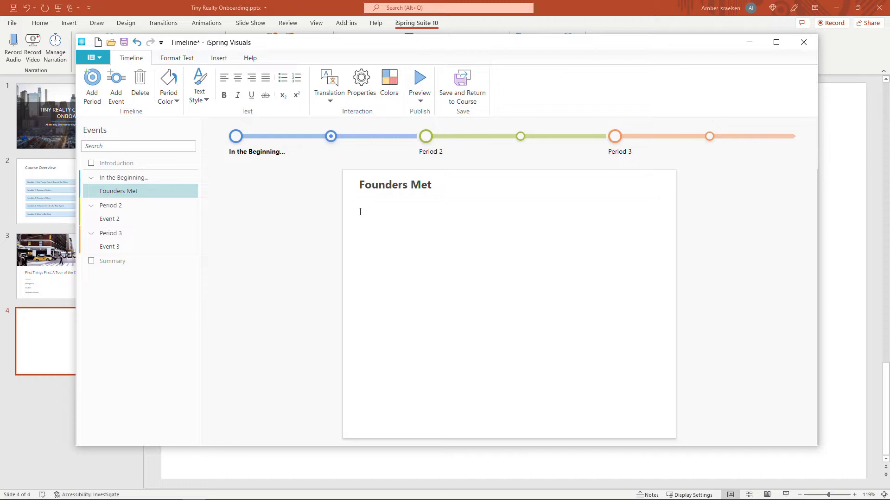
{"action": "type", "text": "Founders Bojan and Andi met during the annual 5K Run Realty Run event.  Andi won. They realized they had a lot of overlap in their markets, but each had unique backgrounds, and they felt they could multiply their efforts if they partnered up. So Tiny Realty was born!"}
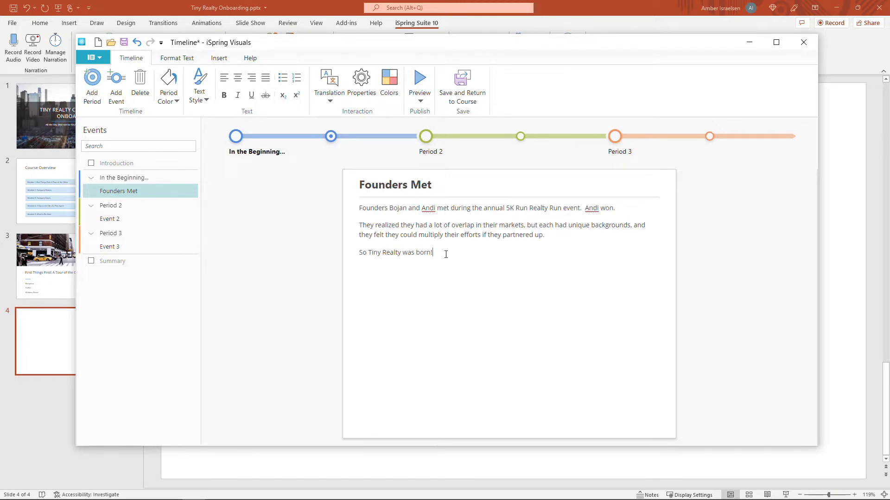
{"action": "key", "text": "ctrl+a"}
{"action": "left_click", "coordinate": [198, 99]}
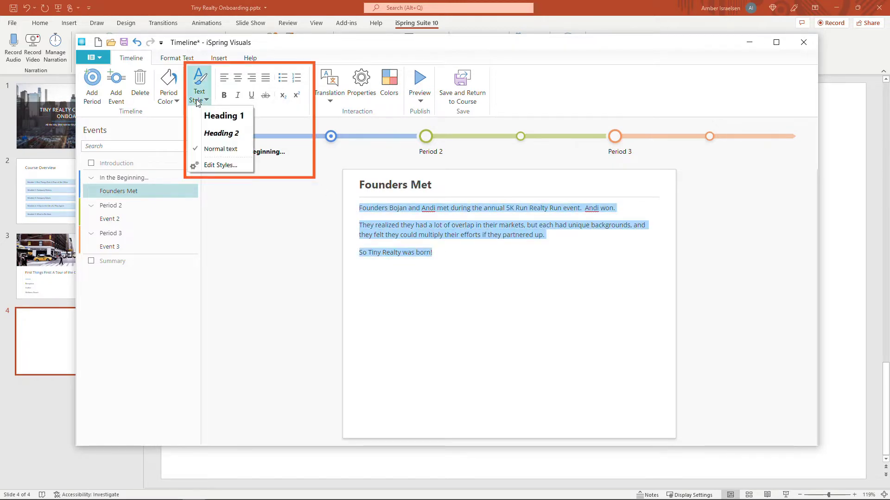
{"action": "left_click", "coordinate": [285, 116]}
{"action": "left_click", "coordinate": [476, 255]}
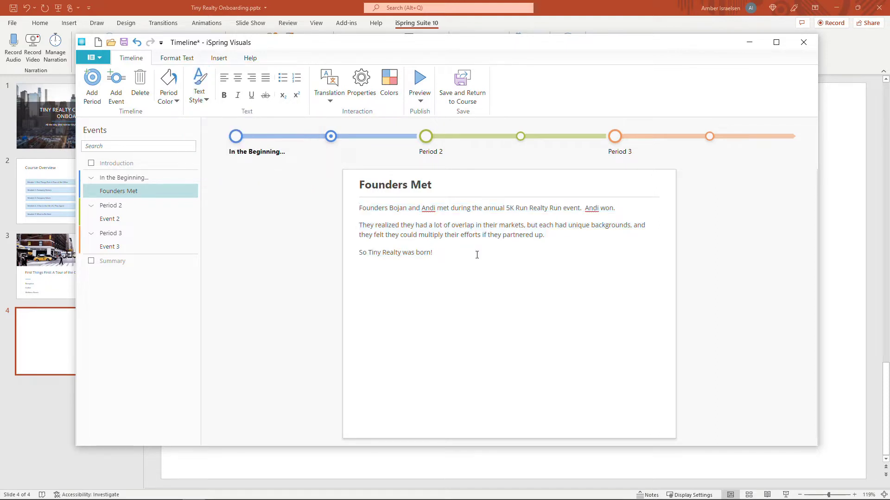
Rename Period 2 to 'The First Office' and add its description.
{"action": "left_click", "coordinate": [119, 208]}
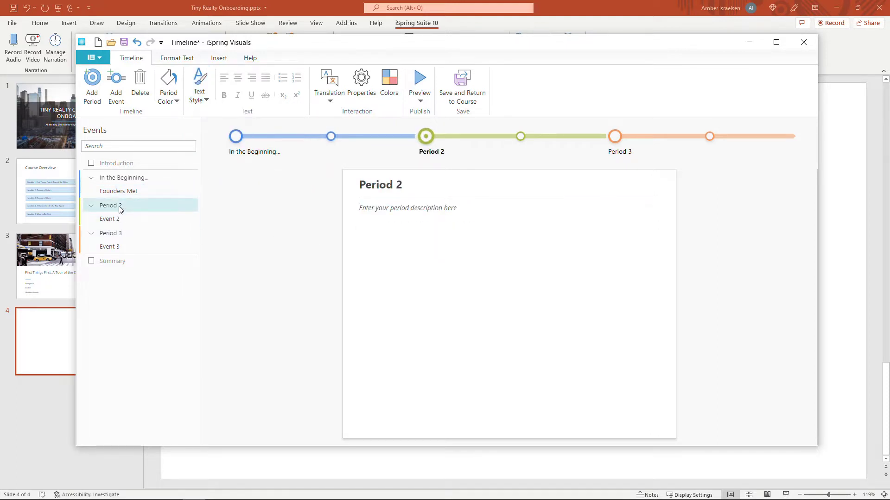
{"action": "left_click_drag", "start_coordinate": [404, 186], "coordinate": [351, 189]}
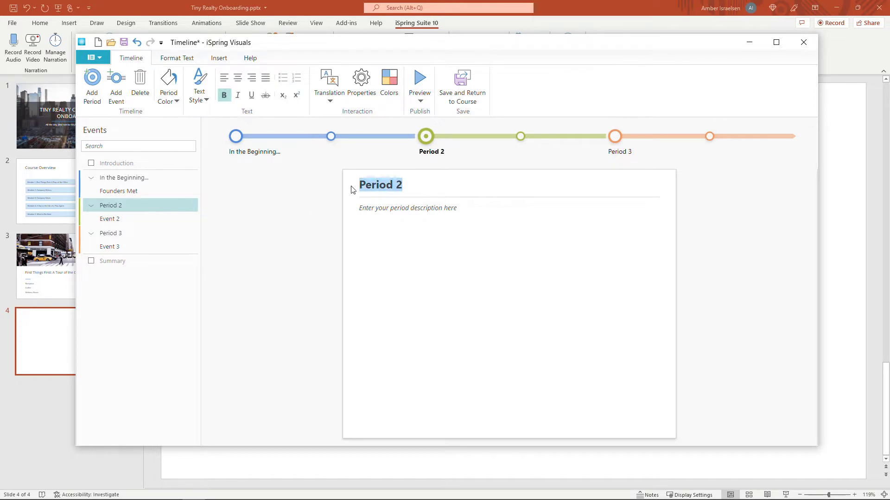
{"action": "type", "text": "The First Office"}
{"action": "left_click", "coordinate": [389, 210]}
{"action": "type", "text": "Event founded"}
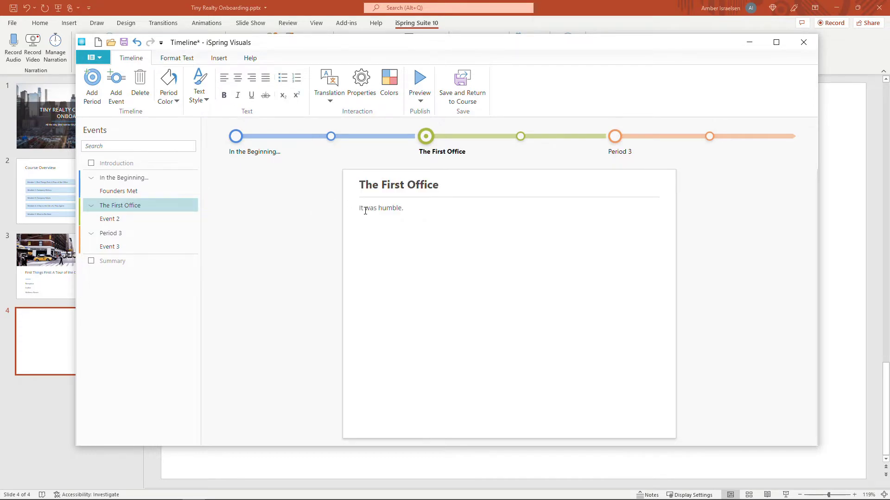
Rename Event 2 to 'The Park' and fill in its description.
{"action": "left_click", "coordinate": [127, 215]}
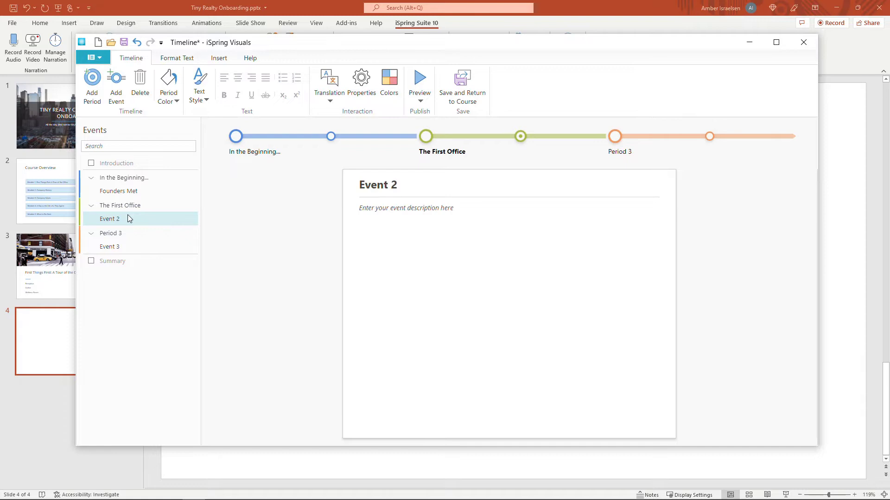
{"action": "left_click_drag", "start_coordinate": [402, 185], "coordinate": [359, 187]}
{"action": "type", "text": "The Park"}
{"action": "left_click", "coordinate": [361, 207]}
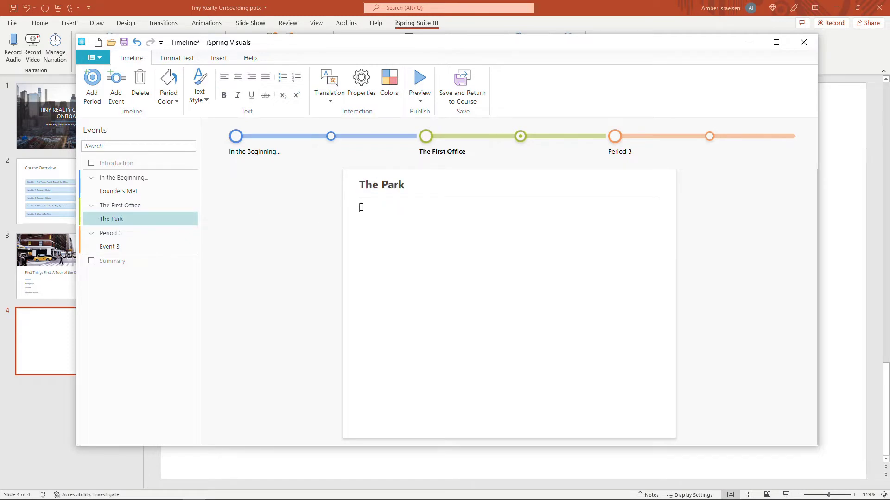
{"action": "type", "text": "When they started, Andi and Bojan would meet in the nearby park, and over coffee, would come up with their plan for the day."}
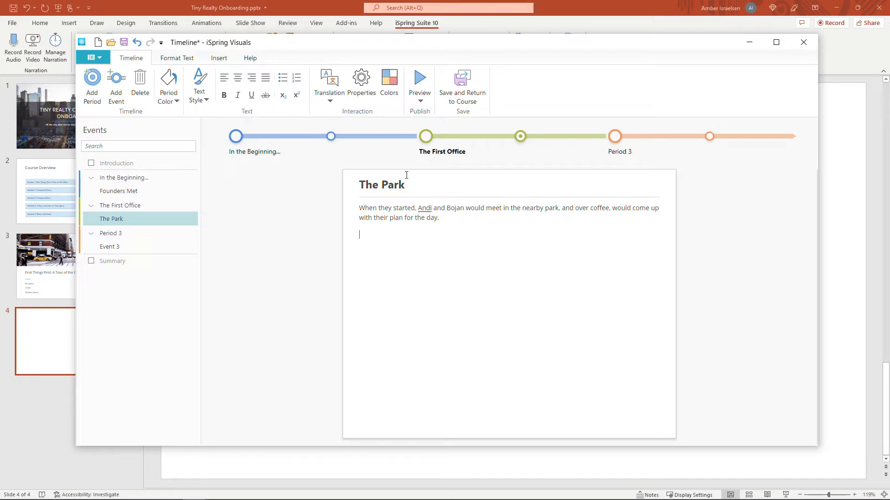
Insert the Park stock background as The Park event's photo.
{"action": "left_click", "coordinate": [224, 59]}
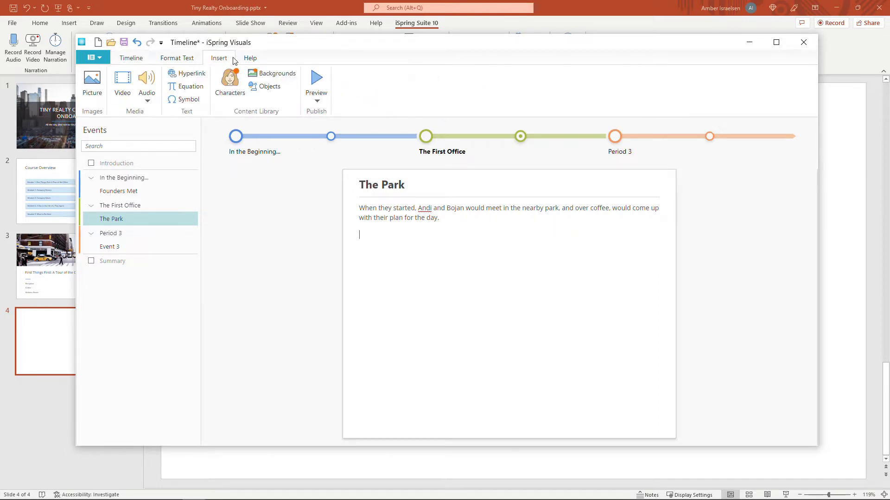
{"action": "left_click", "coordinate": [273, 74]}
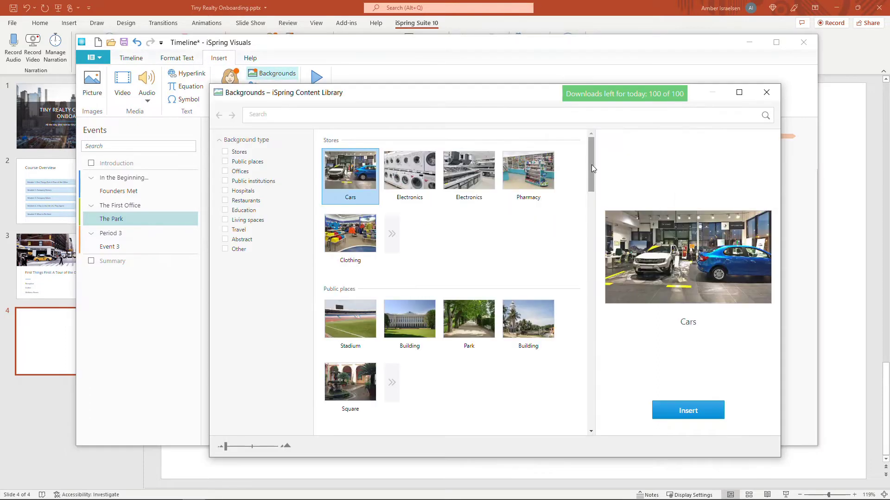
{"action": "left_click_drag", "start_coordinate": [591, 165], "coordinate": [576, 154]}
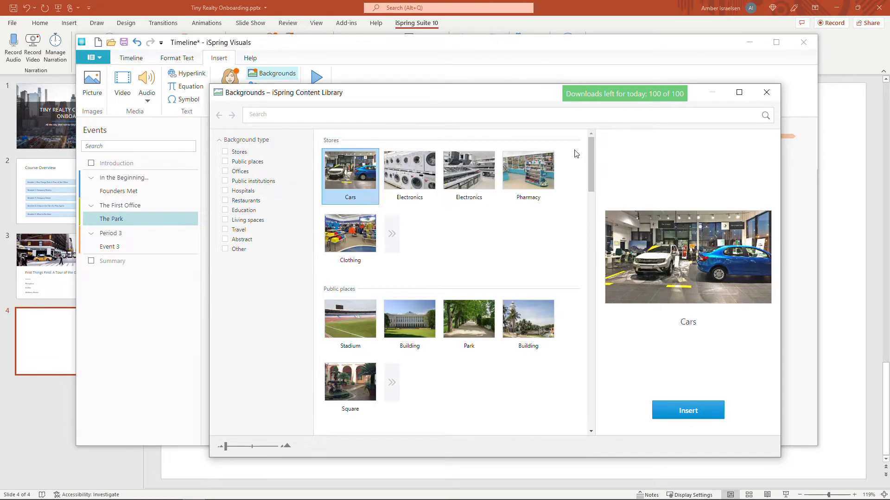
{"action": "left_click", "coordinate": [469, 320]}
{"action": "left_click", "coordinate": [682, 409]}
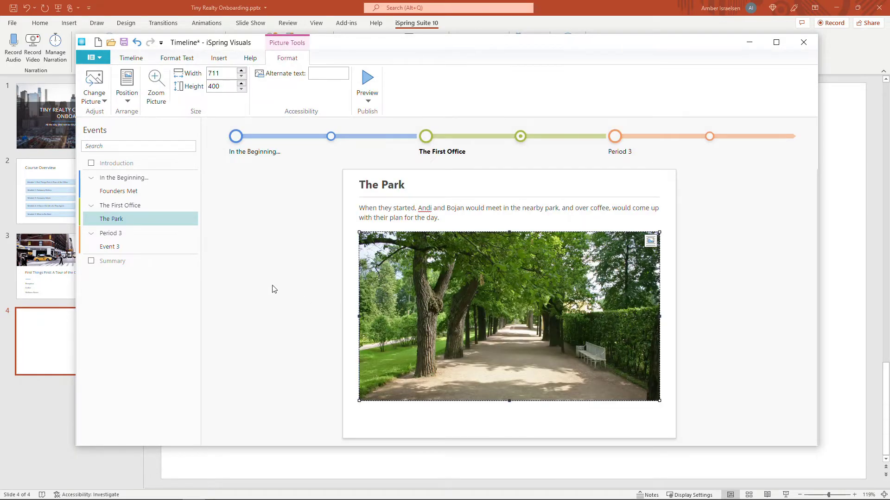
{"action": "left_click", "coordinate": [109, 234]}
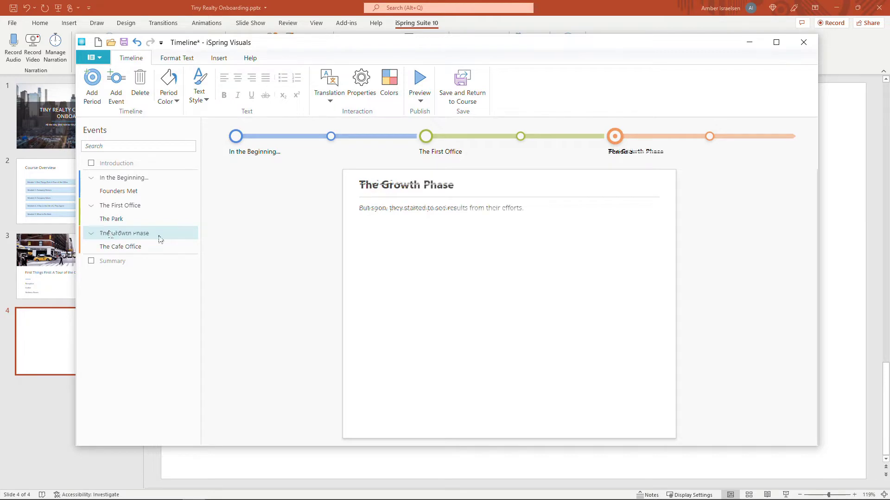
Check The Cafe Office event under The Growth Phase, then preview the timeline.
{"action": "left_click", "coordinate": [157, 248]}
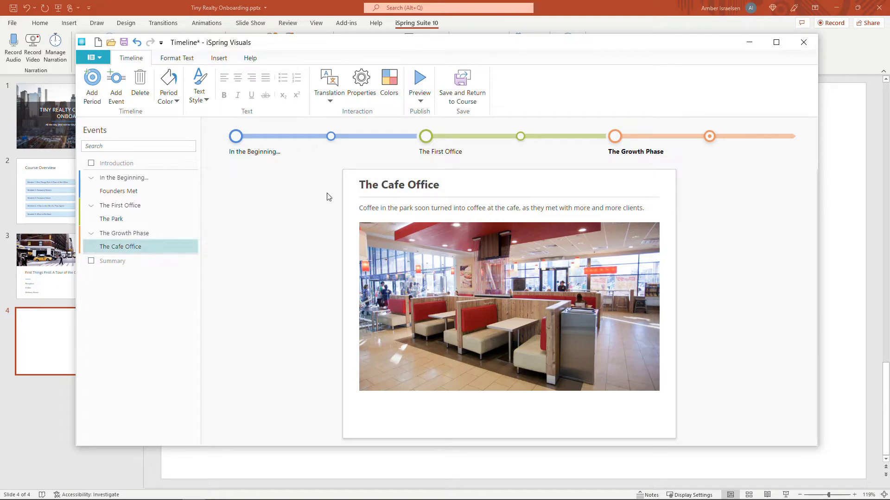
{"action": "left_click", "coordinate": [427, 84]}
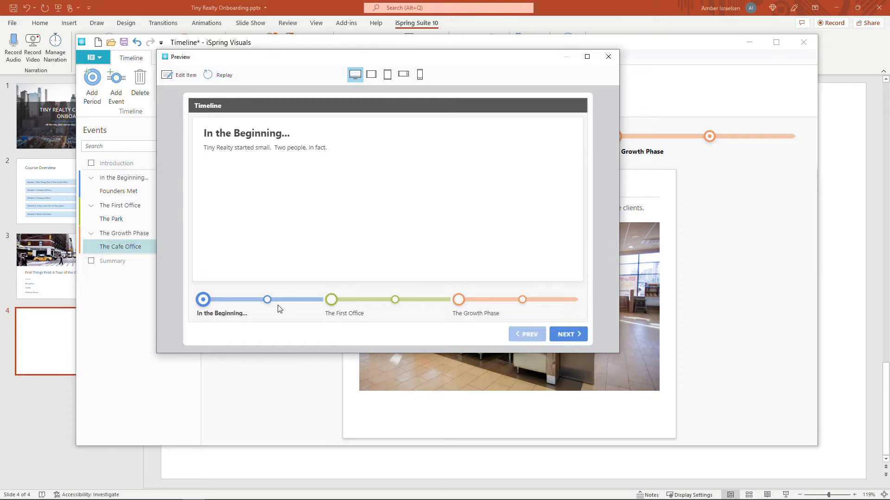
Step the preview through Founders Met, The First Office, The Park and The Growth Phase.
{"action": "left_click", "coordinate": [267, 300]}
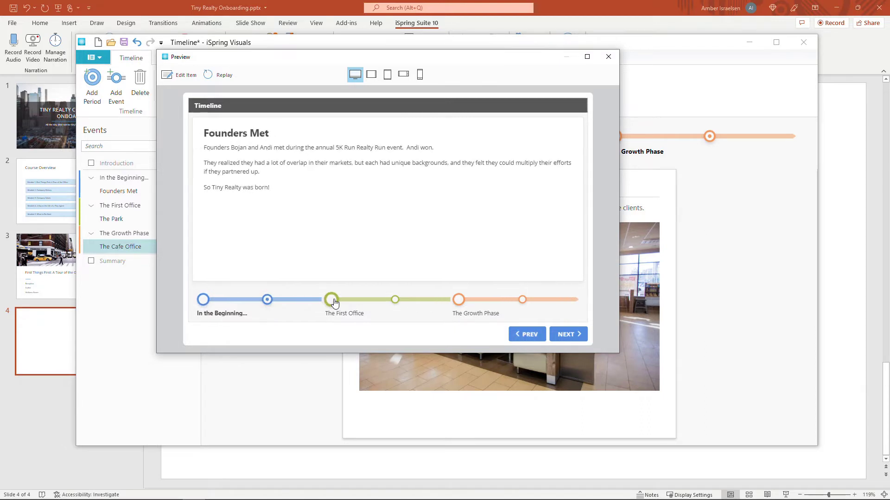
{"action": "left_click", "coordinate": [332, 300]}
{"action": "left_click", "coordinate": [566, 337]}
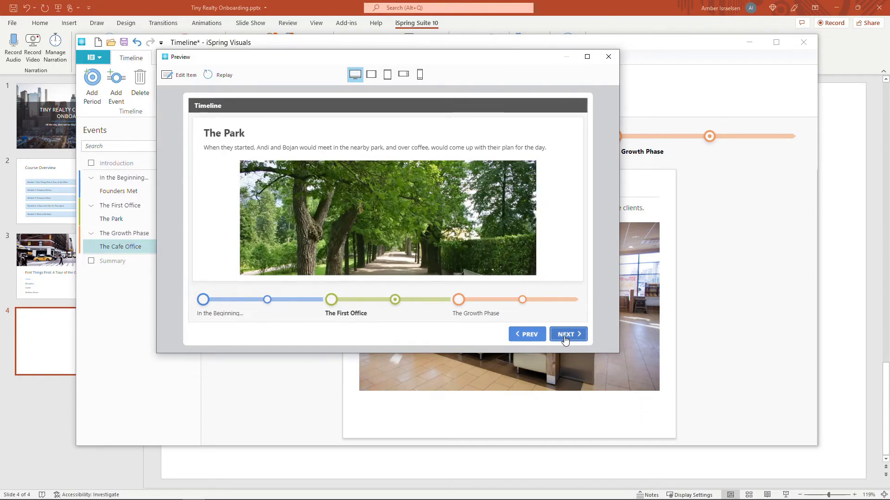
{"action": "left_click", "coordinate": [564, 337]}
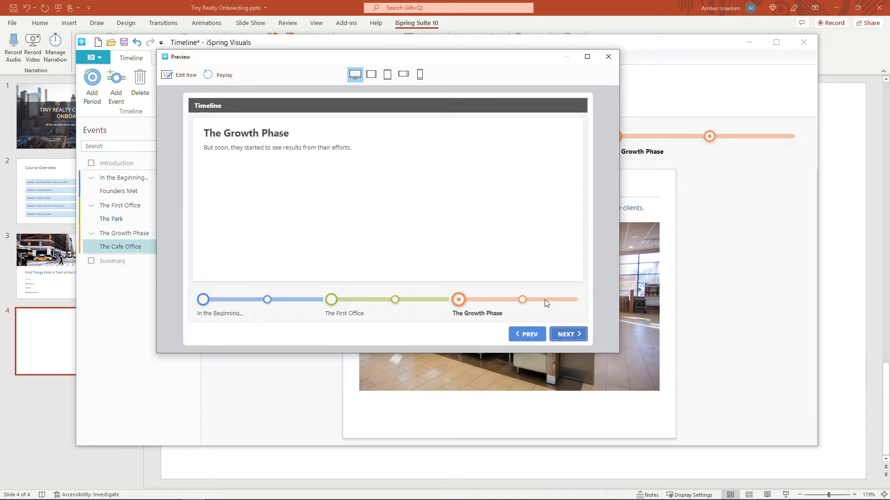
View the timeline on portrait tablet, landscape phone and portrait phone, then close the preview.
{"action": "left_click", "coordinate": [387, 78]}
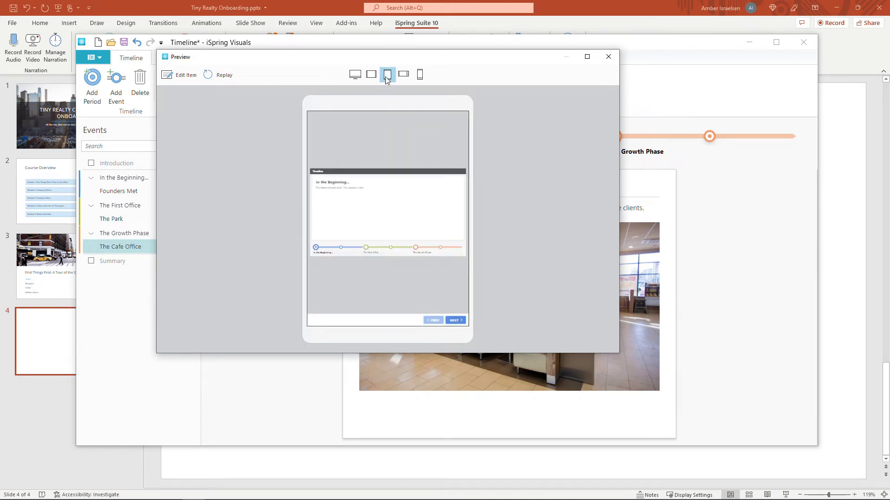
{"action": "left_click", "coordinate": [411, 79]}
{"action": "left_click", "coordinate": [421, 77]}
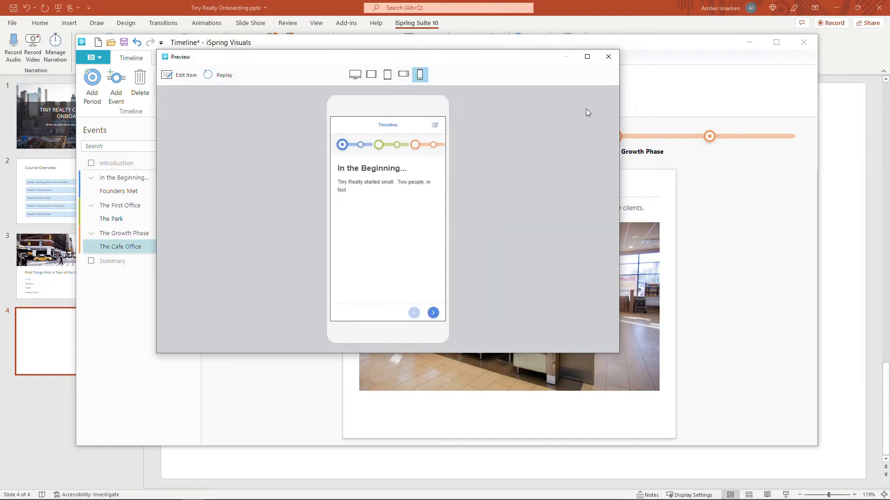
{"action": "left_click", "coordinate": [614, 61]}
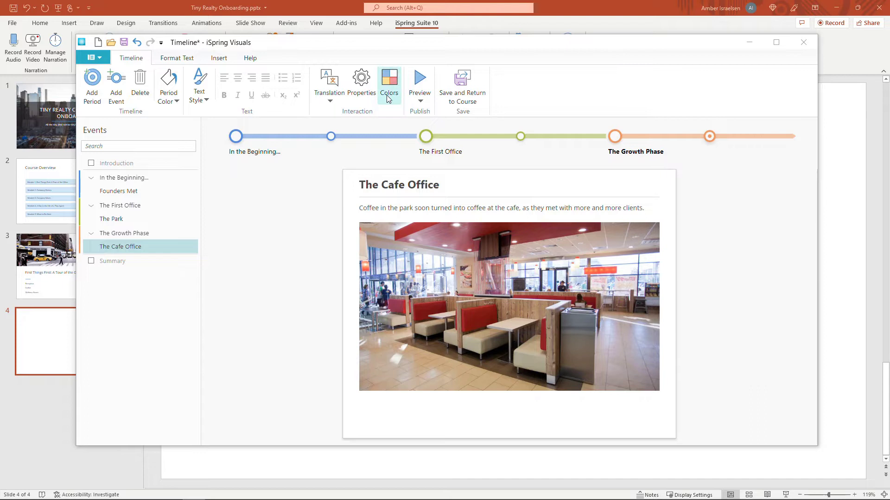
Retitle the timeline interaction 'Company History' and save it back to slide 4.
{"action": "left_click", "coordinate": [364, 95]}
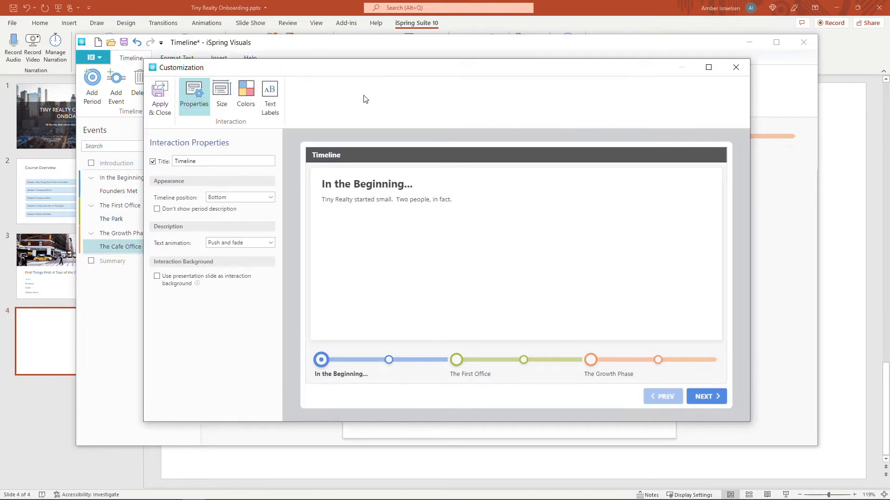
{"action": "left_click_drag", "start_coordinate": [206, 161], "coordinate": [175, 161]}
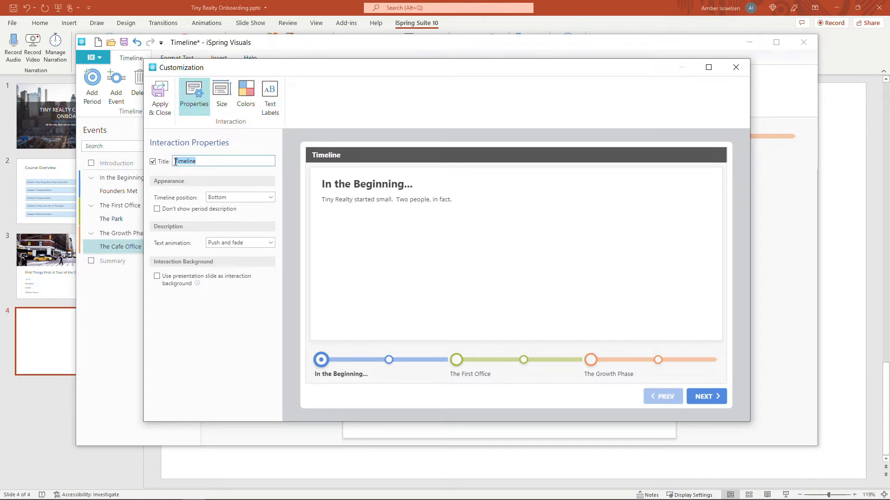
{"action": "type", "text": "Company History"}
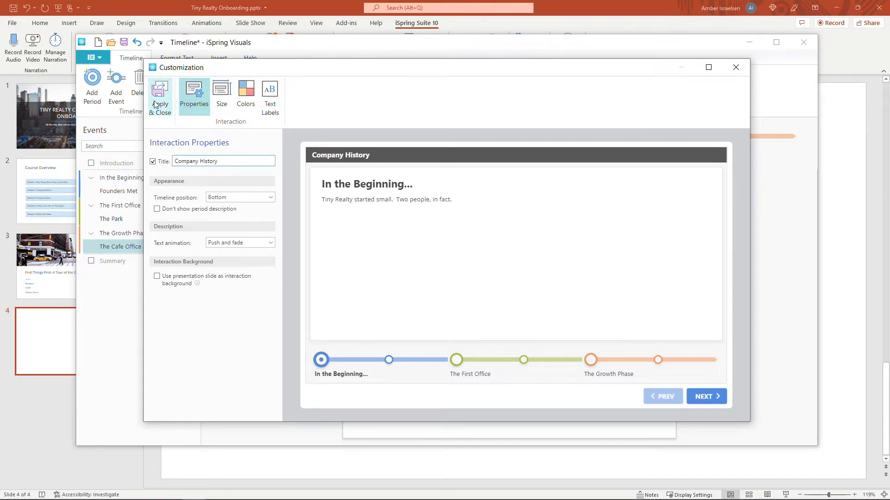
{"action": "left_click", "coordinate": [159, 104]}
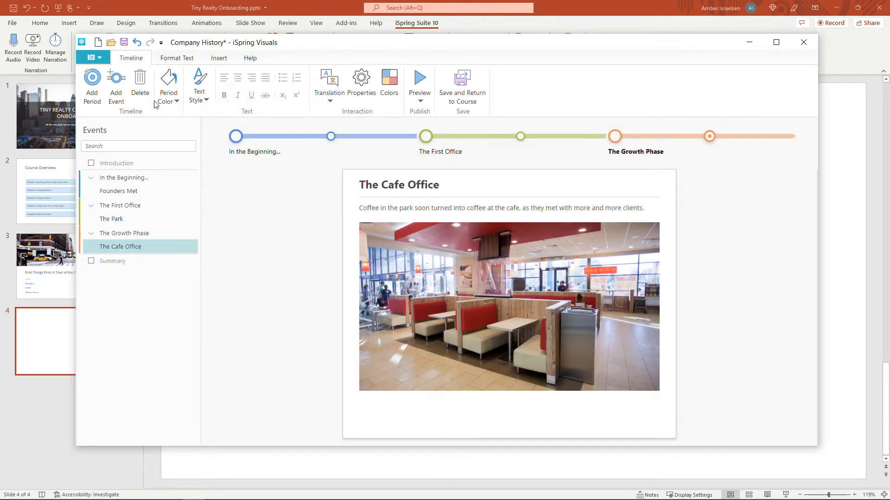
{"action": "left_click", "coordinate": [471, 84]}
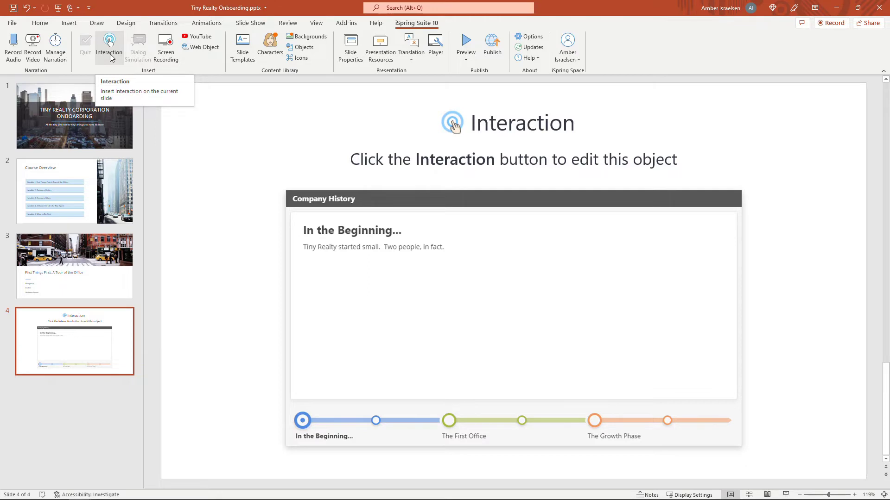
Add a blank slide 5 after slide 4.
{"action": "left_click", "coordinate": [73, 393]}
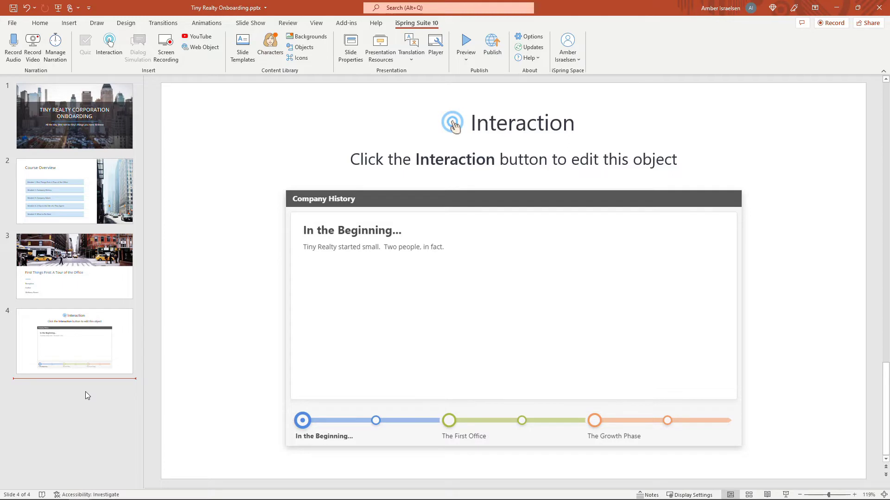
{"action": "left_click", "coordinate": [44, 25]}
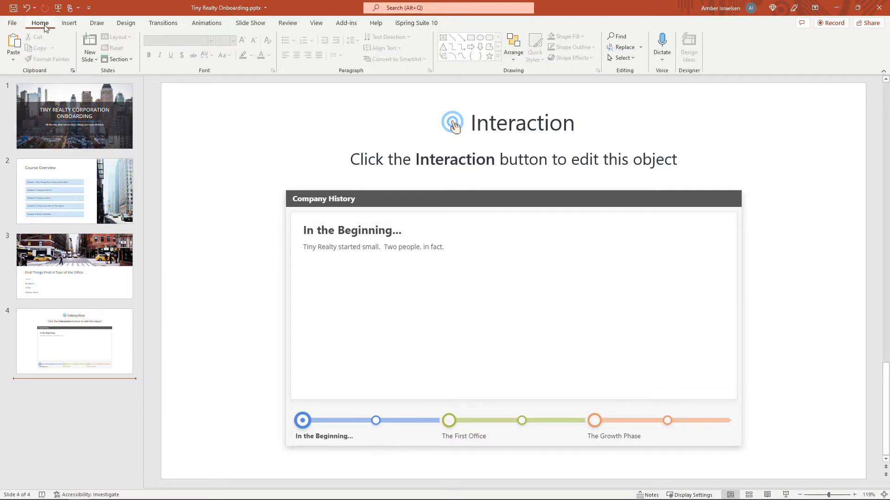
{"action": "left_click", "coordinate": [89, 55]}
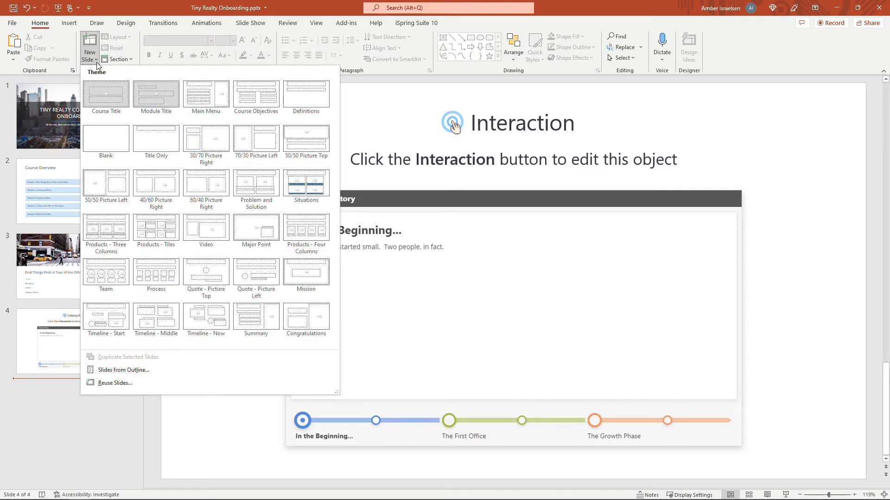
{"action": "left_click", "coordinate": [106, 146]}
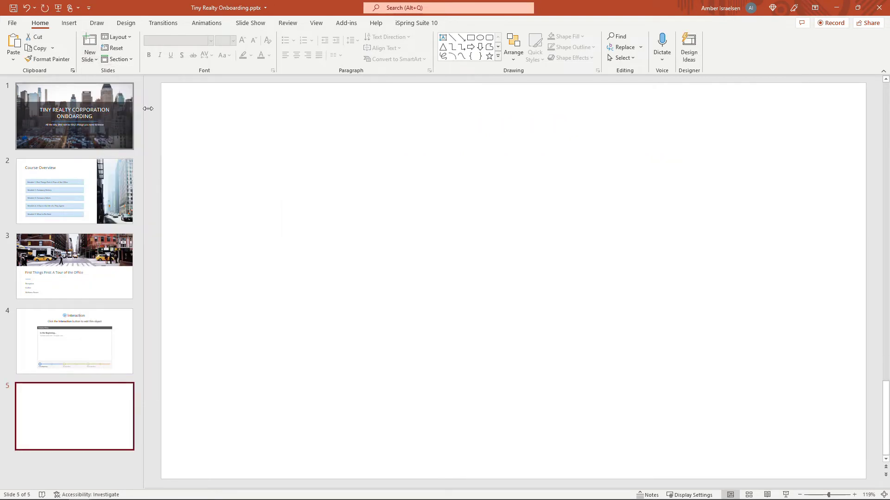
Start a new iSpring interaction for slide 5 and scroll to the Catalog types.
{"action": "left_click", "coordinate": [400, 27]}
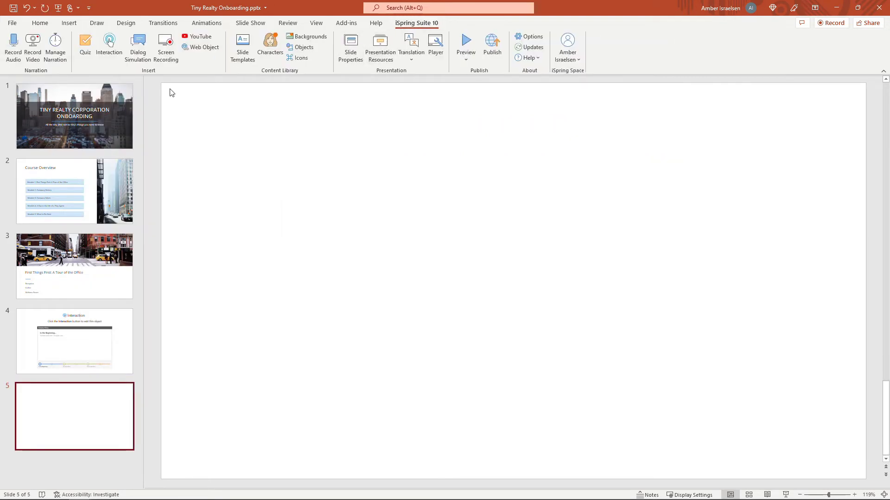
{"action": "left_click", "coordinate": [116, 54]}
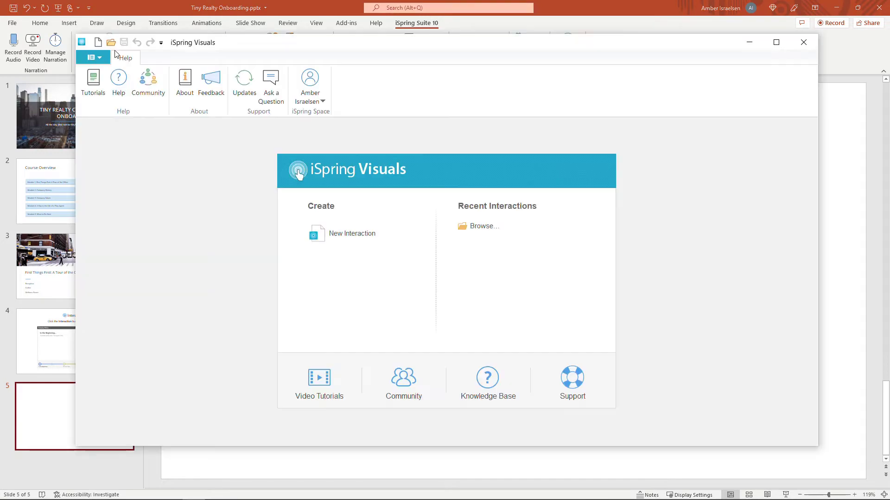
{"action": "left_click", "coordinate": [353, 236]}
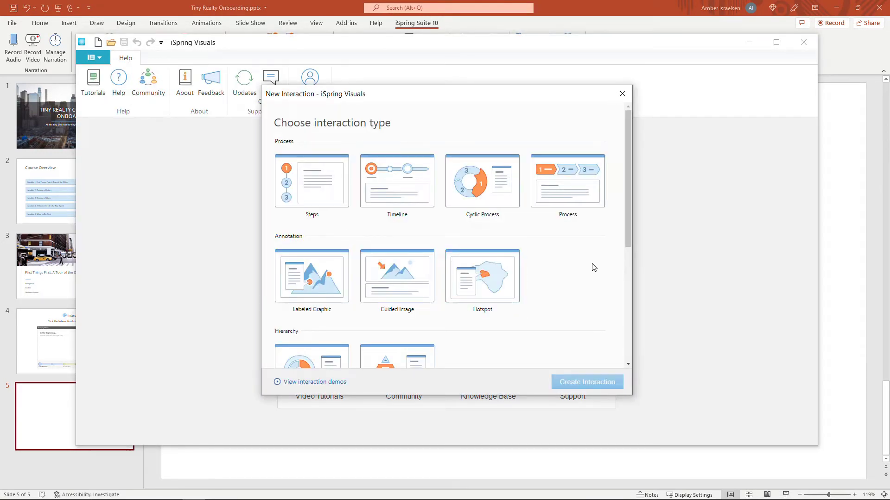
{"action": "left_click_drag", "start_coordinate": [627, 245], "coordinate": [623, 358]}
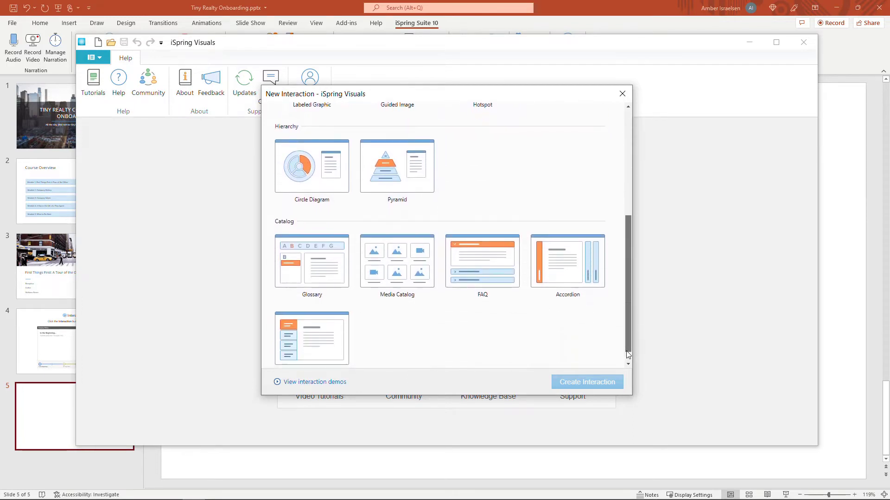
Create an Accordion and make the first panel 'Have fun' with its description.
{"action": "left_click", "coordinate": [577, 274]}
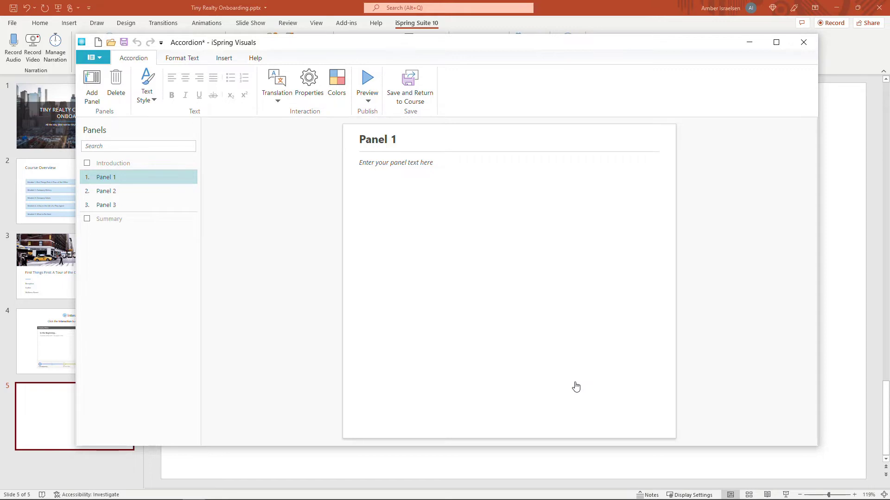
{"action": "left_click_drag", "start_coordinate": [413, 141], "coordinate": [351, 144]}
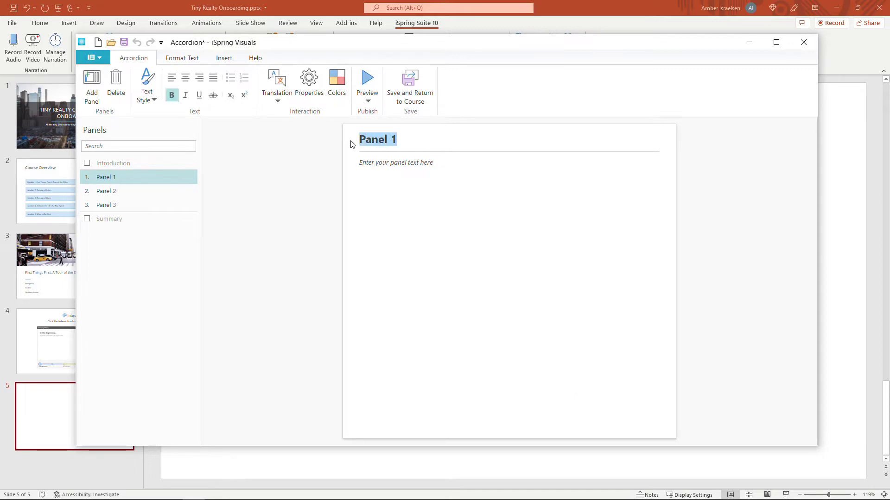
{"action": "type", "text": "Have fun"}
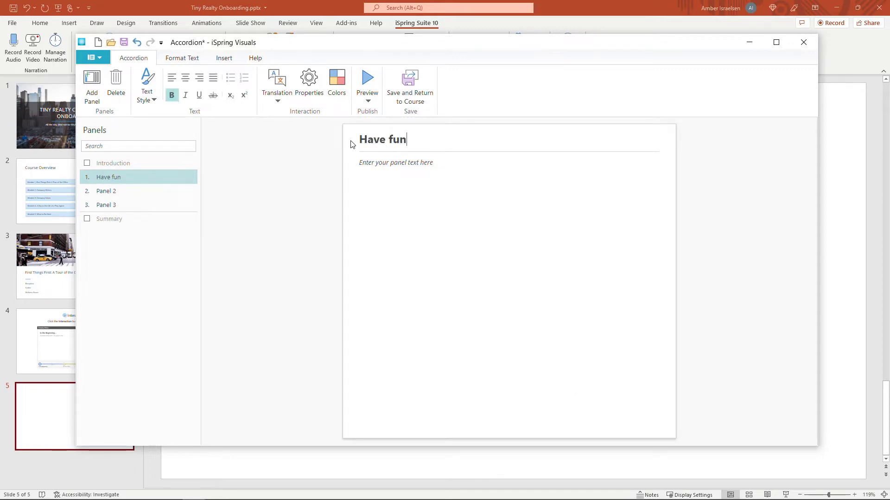
{"action": "left_click", "coordinate": [351, 160]}
{"action": "type", "text": "If it's not fun, why do it?  Look for fun inside and outside of work."}
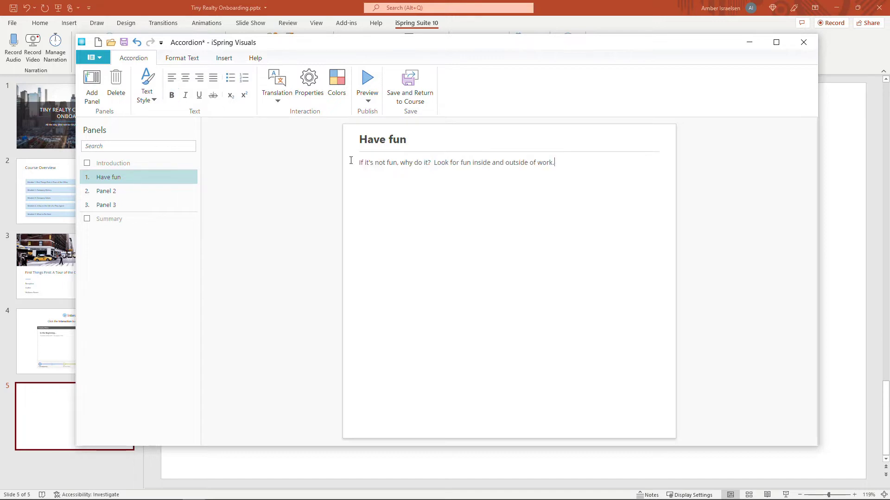
Retitle Panels 2 and 3 as 'Be real' and 'Get stuff done'.
{"action": "left_click", "coordinate": [124, 192]}
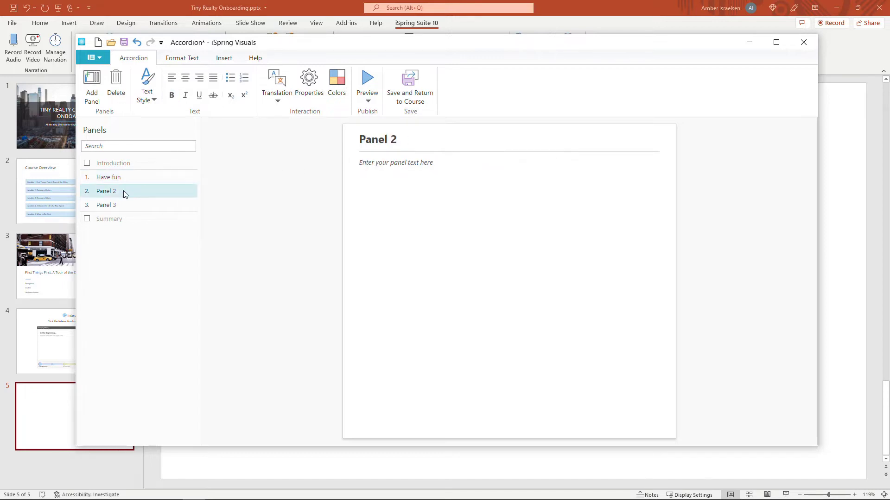
{"action": "left_click_drag", "start_coordinate": [400, 140], "coordinate": [353, 142]}
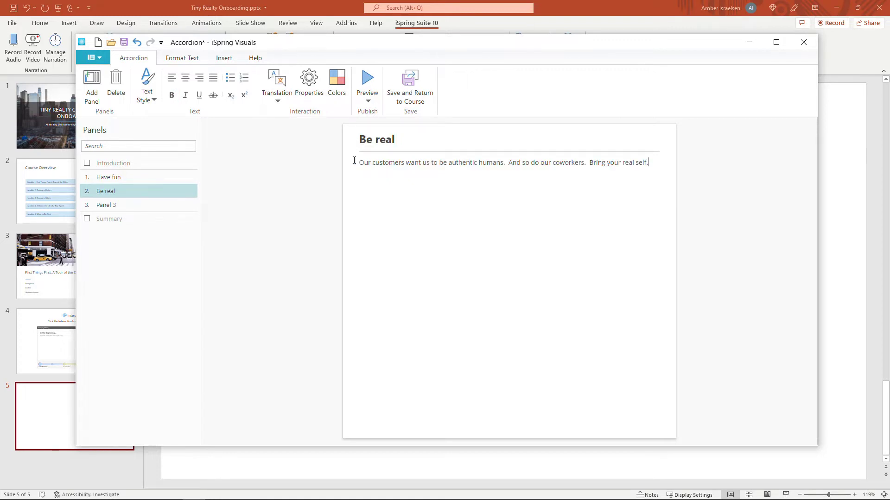
{"action": "left_click", "coordinate": [133, 204]}
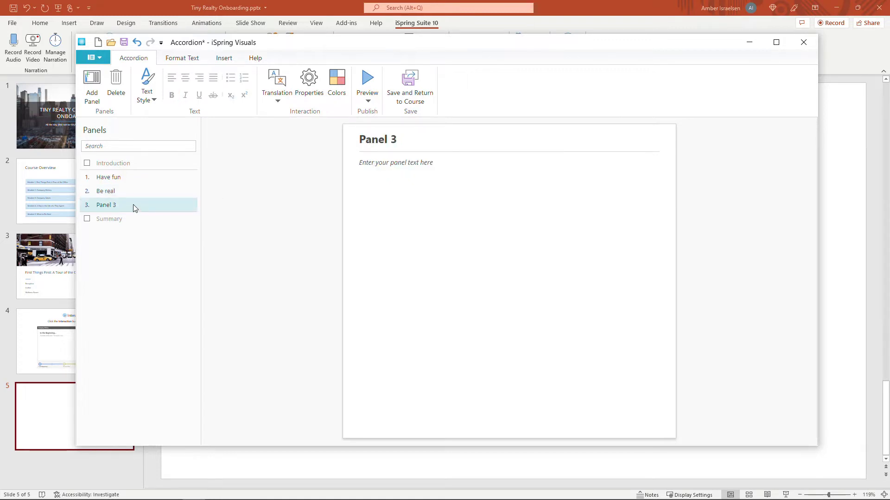
{"action": "left_click_drag", "start_coordinate": [398, 140], "coordinate": [358, 141]}
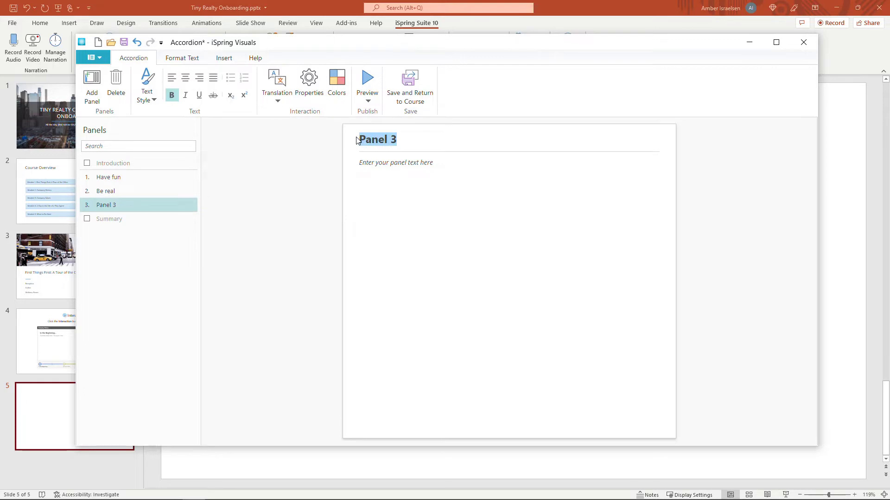
{"action": "key", "text": "BackSpace"}
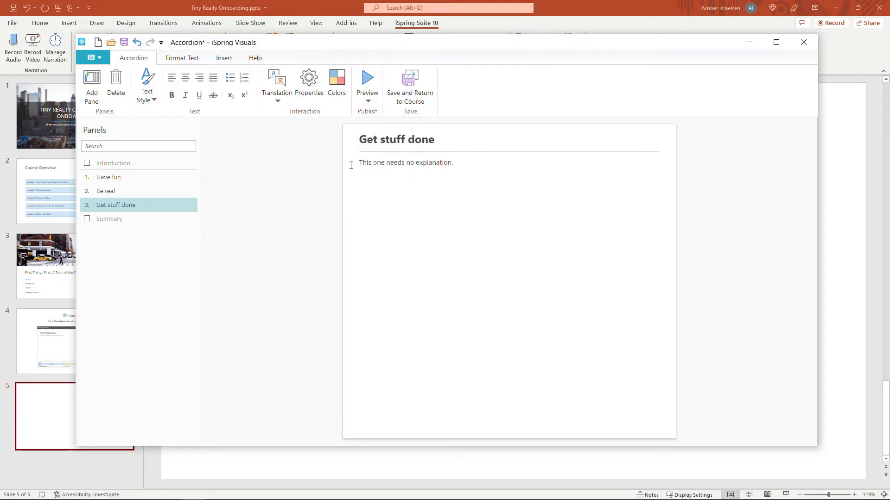
Set the accordion's title to 'Company Values' in its properties.
{"action": "left_click", "coordinate": [308, 81]}
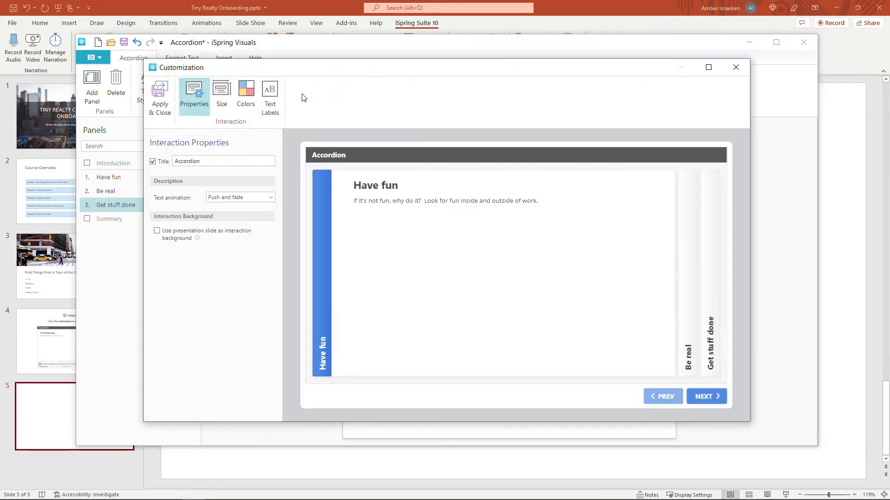
{"action": "left_click_drag", "start_coordinate": [200, 160], "coordinate": [176, 161]}
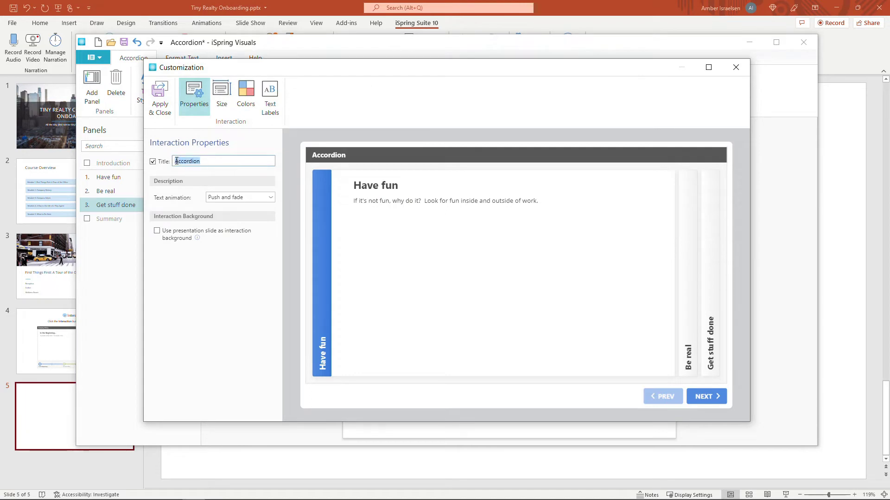
{"action": "type", "text": "Company Values"}
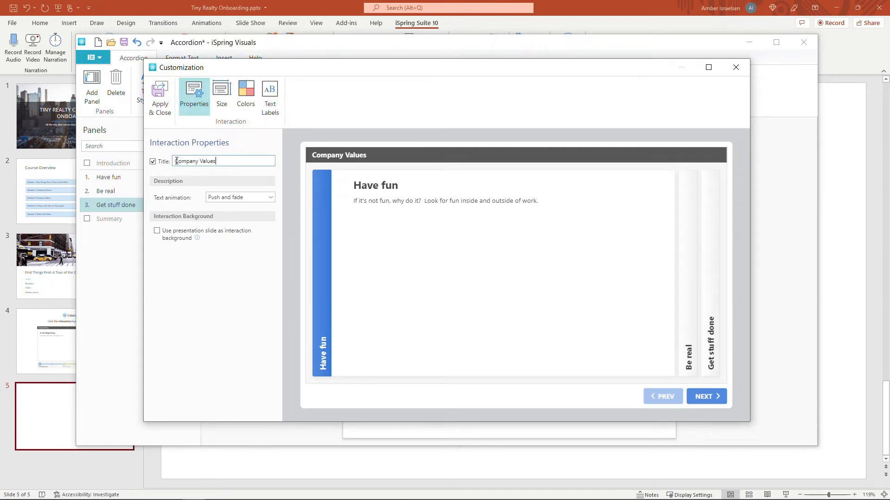
{"action": "left_click", "coordinate": [156, 104]}
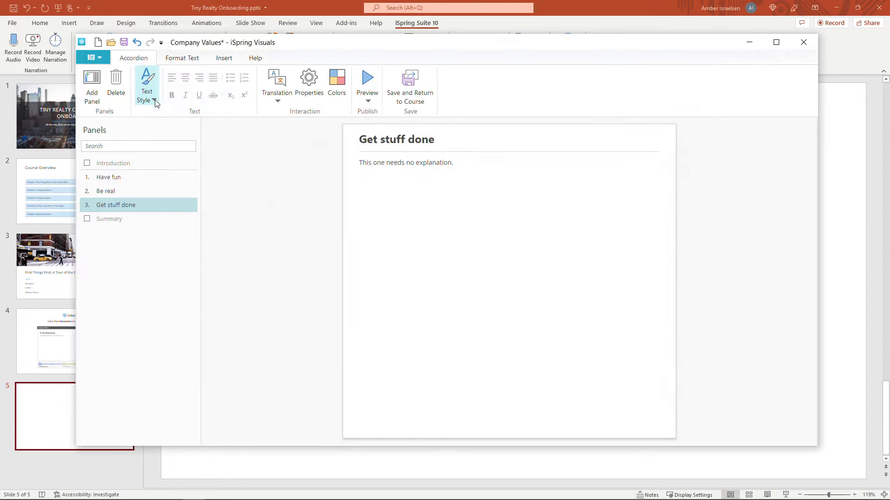
Preview the accordion, expanding the Be real and Get stuff done panels, then close it.
{"action": "left_click", "coordinate": [367, 80]}
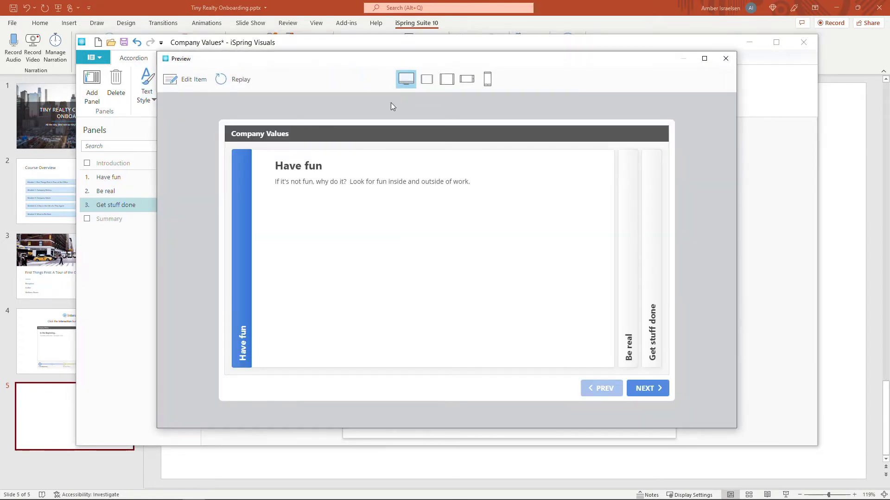
{"action": "left_click", "coordinate": [627, 358]}
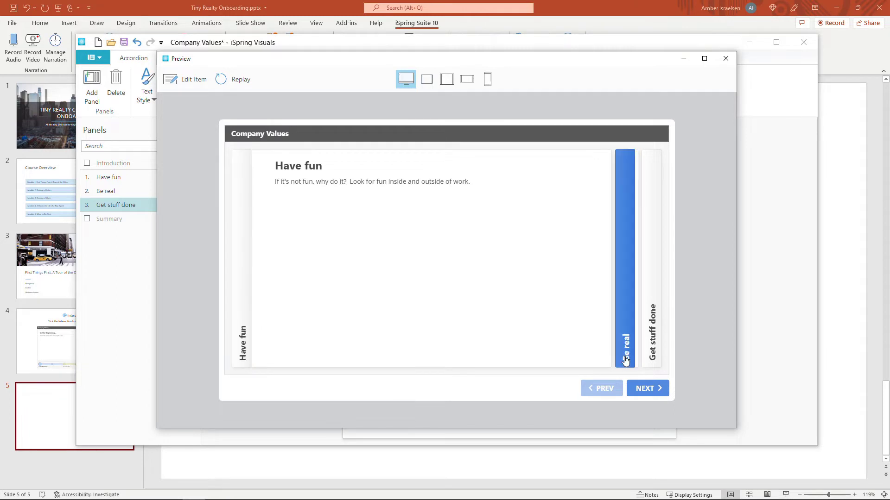
{"action": "left_click", "coordinate": [651, 351]}
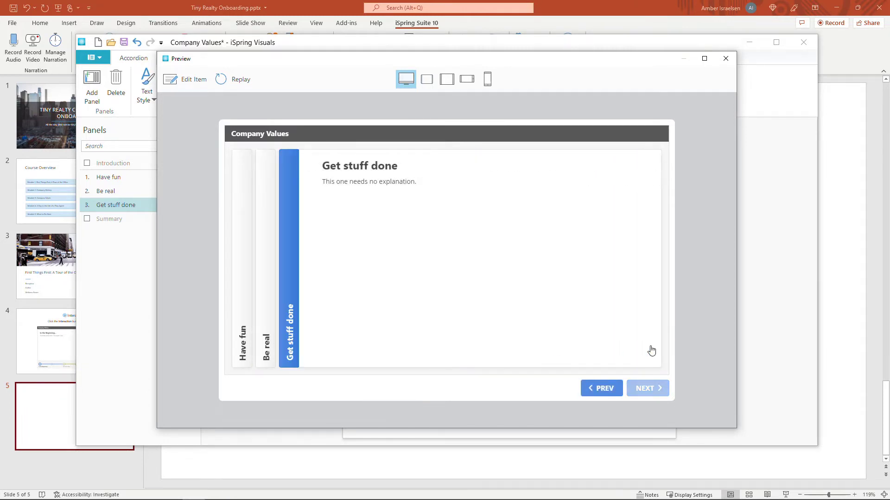
{"action": "left_click", "coordinate": [724, 58]}
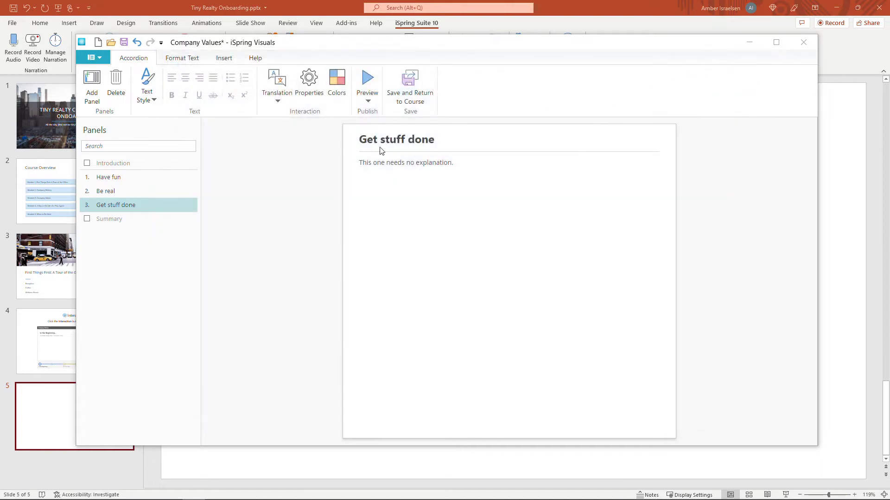
Save the Company Values accordion onto slide 5 and add a blank slide 6.
{"action": "left_click", "coordinate": [410, 82]}
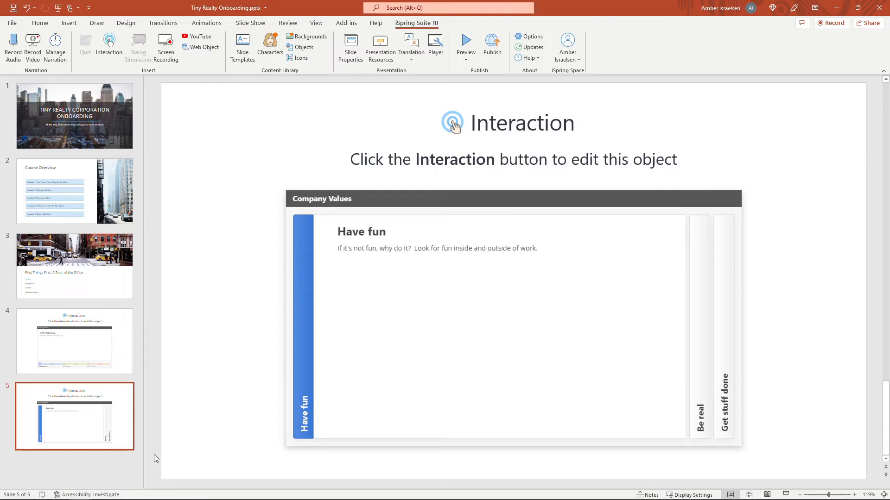
{"action": "left_click", "coordinate": [130, 468]}
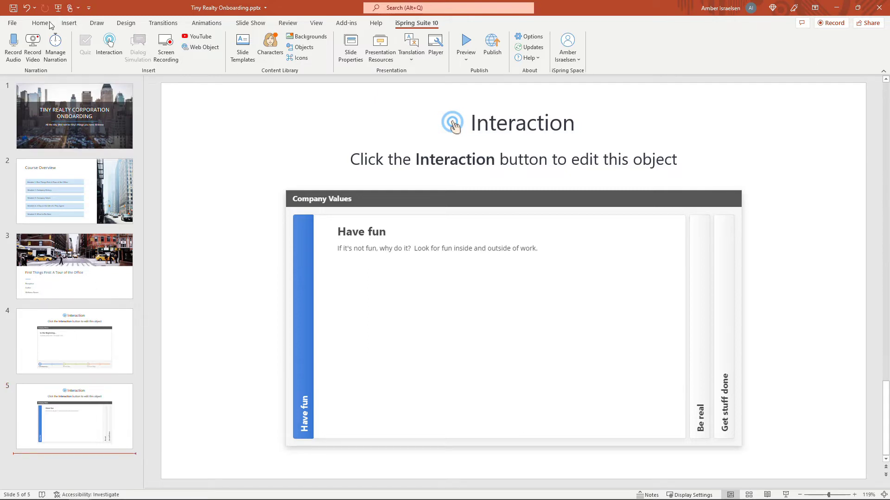
{"action": "key", "text": "Return"}
Start a new blank dialog simulation on slide 6 and add its first scene.
{"action": "left_click", "coordinate": [416, 22]}
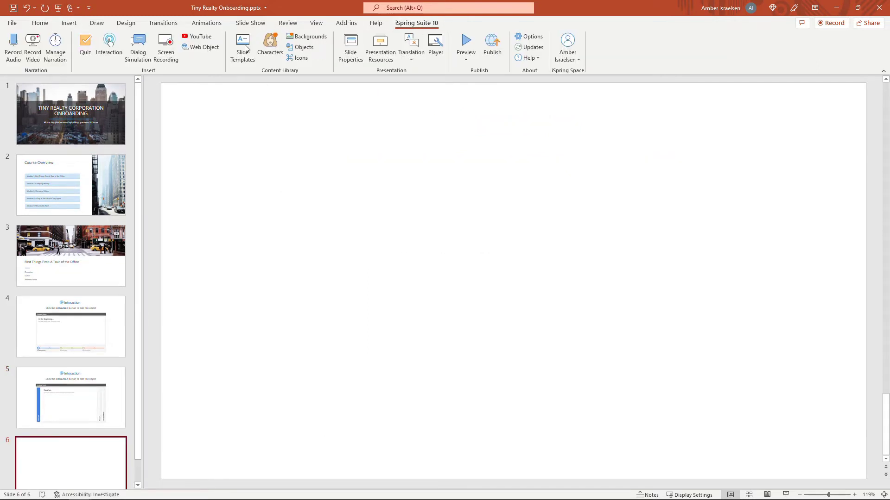
{"action": "left_click", "coordinate": [129, 58]}
{"action": "left_click", "coordinate": [377, 264]}
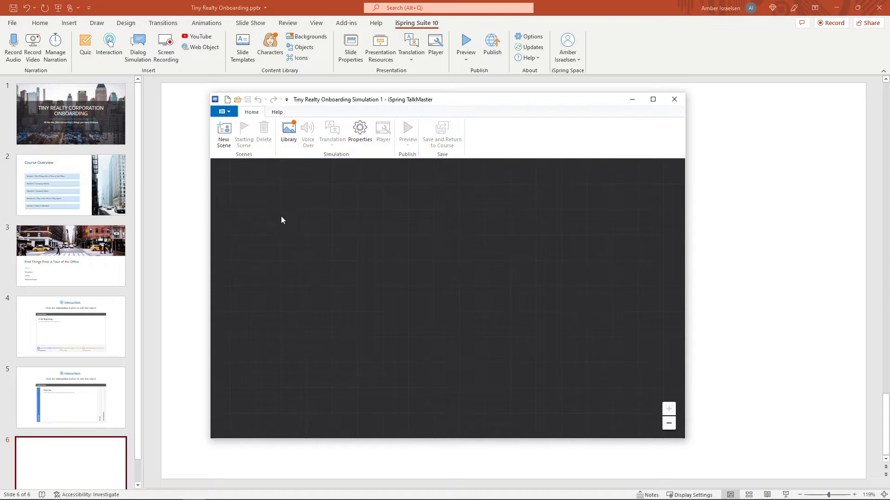
{"action": "left_click", "coordinate": [223, 136]}
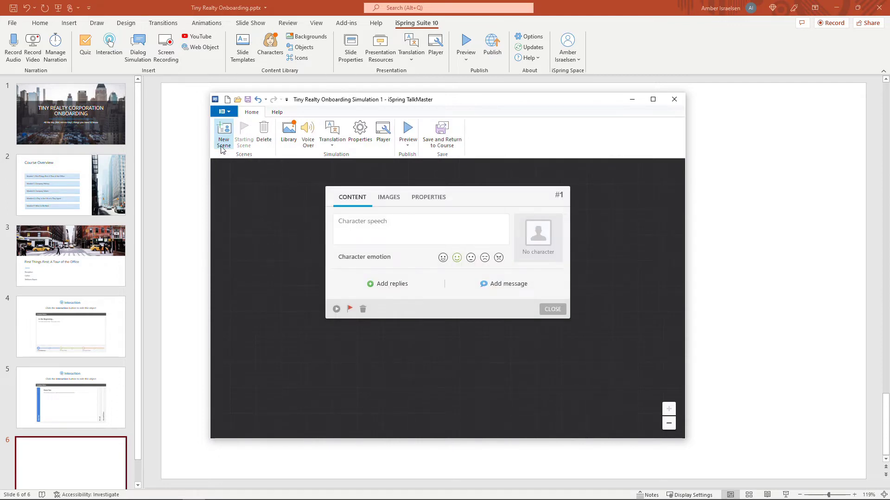
Choose the dark-haired woman in green for scene 1 with a Happy expression.
{"action": "left_click", "coordinate": [530, 235]}
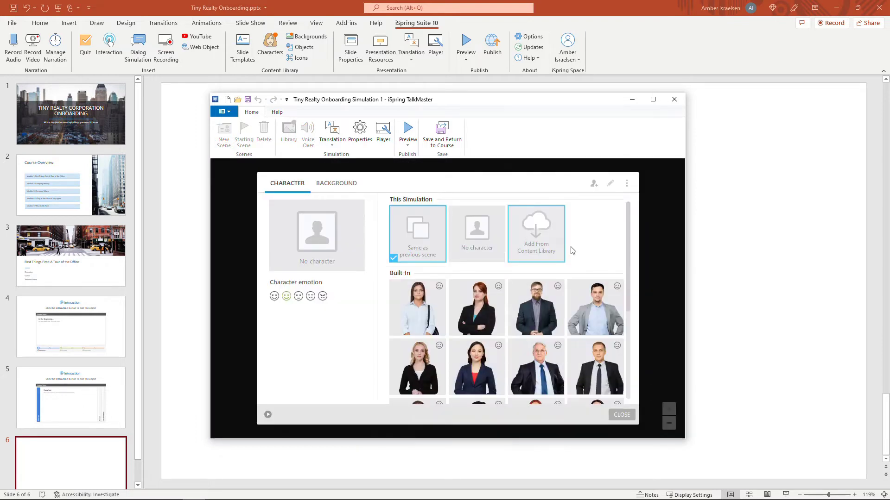
{"action": "left_click_drag", "start_coordinate": [629, 241], "coordinate": [621, 320]}
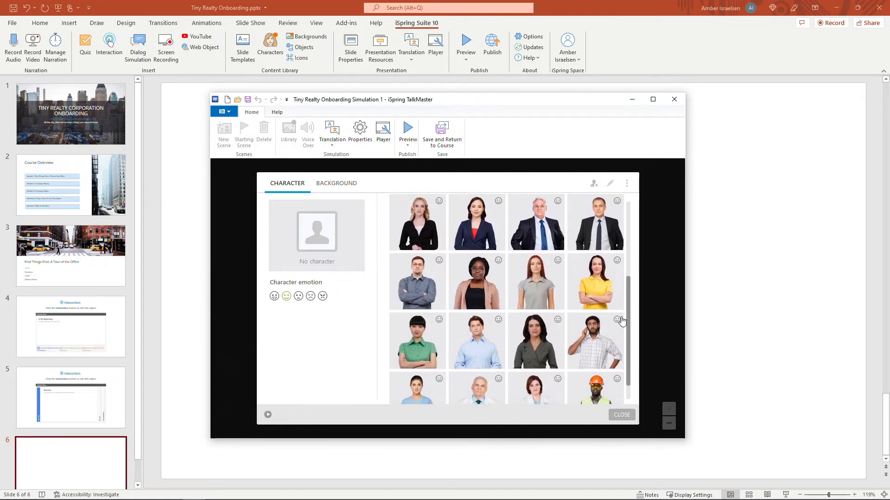
{"action": "left_click", "coordinate": [529, 343]}
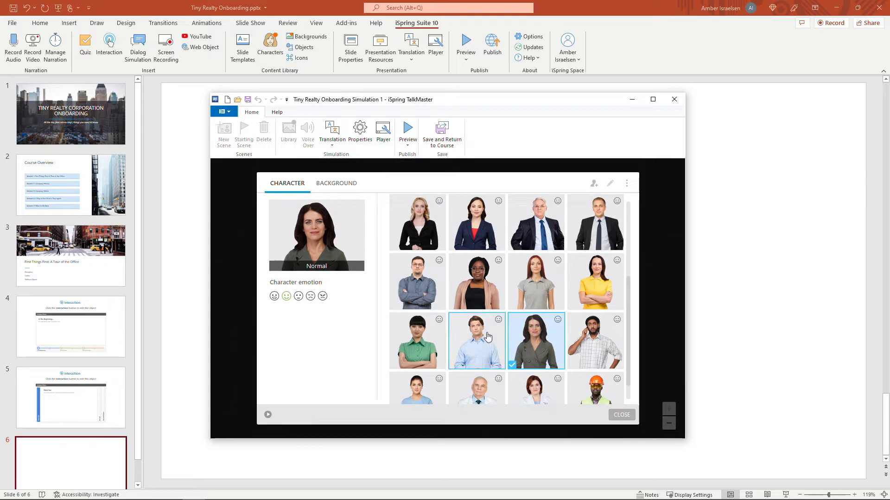
{"action": "left_click", "coordinate": [274, 297]}
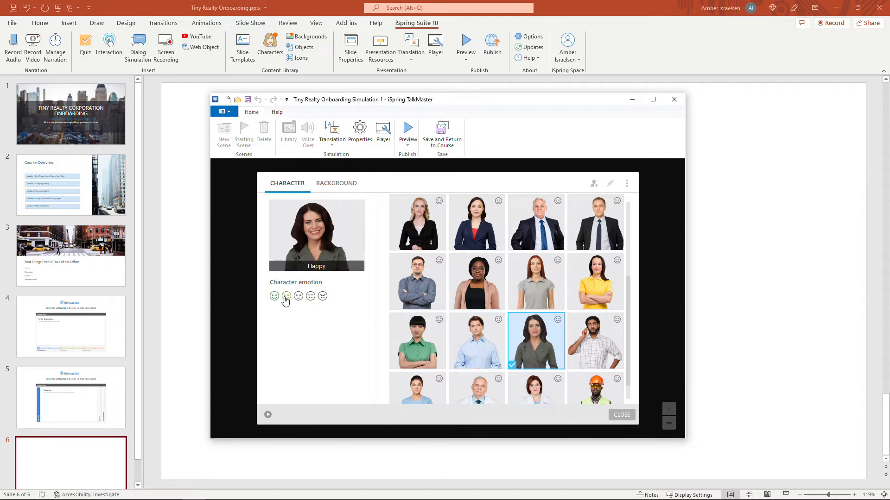
{"action": "left_click", "coordinate": [286, 297]}
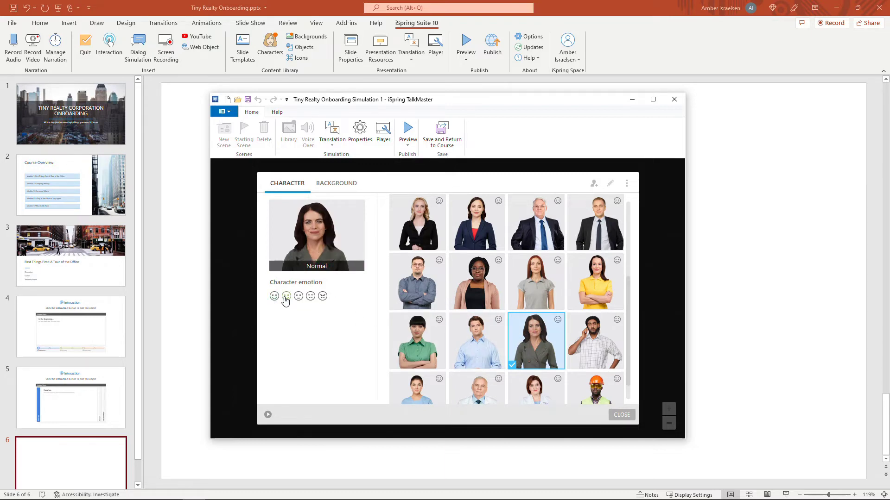
{"action": "left_click", "coordinate": [310, 297]}
{"action": "left_click", "coordinate": [325, 300]}
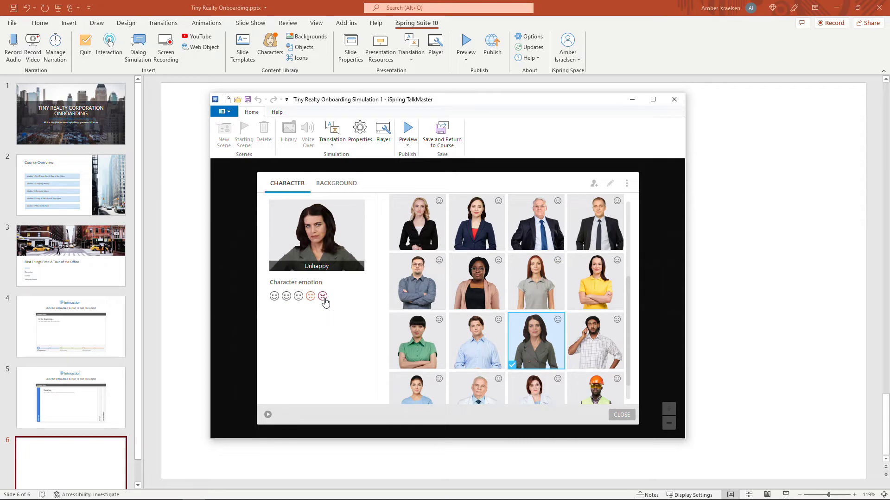
{"action": "left_click", "coordinate": [274, 298]}
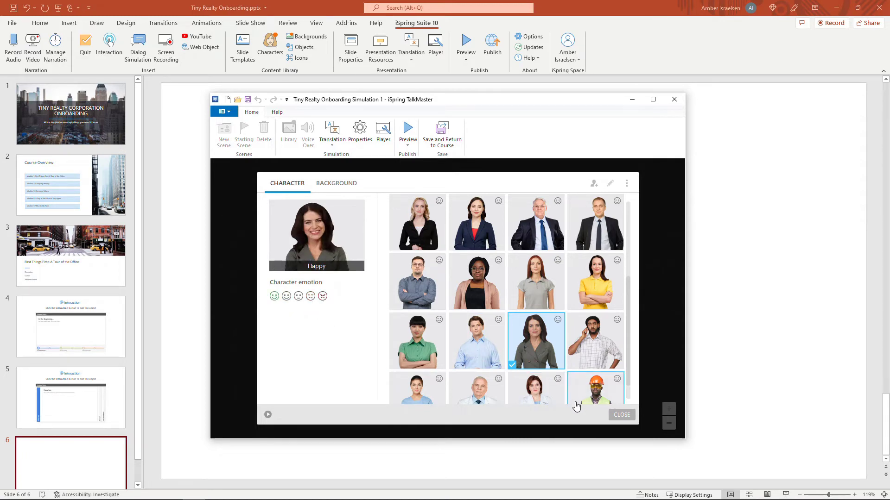
{"action": "left_click", "coordinate": [621, 414]}
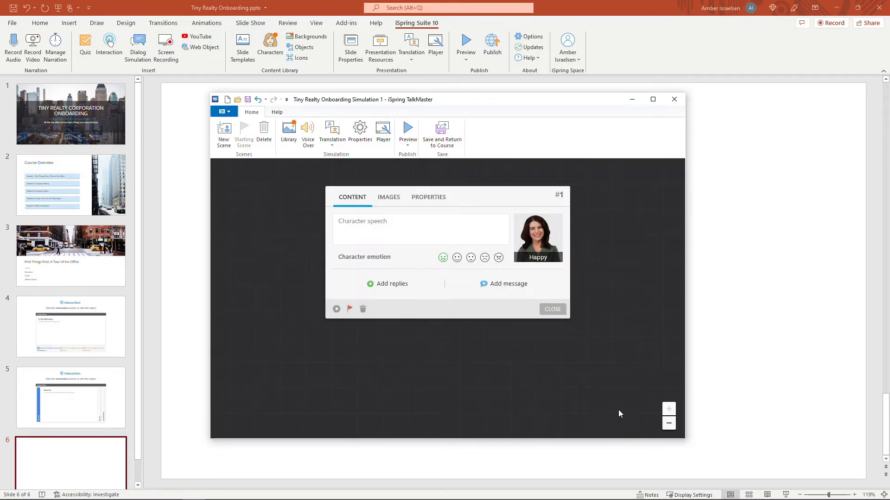
Set the built-in conference room image as scene 1's background.
{"action": "left_click", "coordinate": [388, 198]}
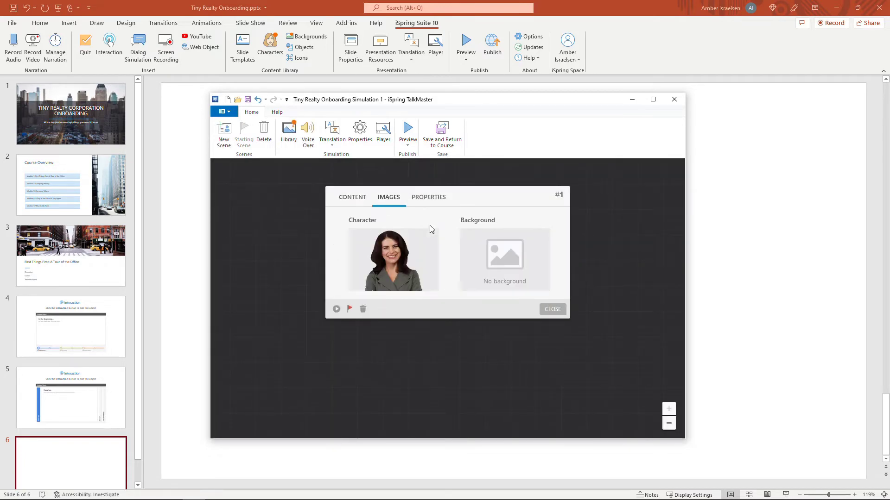
{"action": "left_click", "coordinate": [474, 254]}
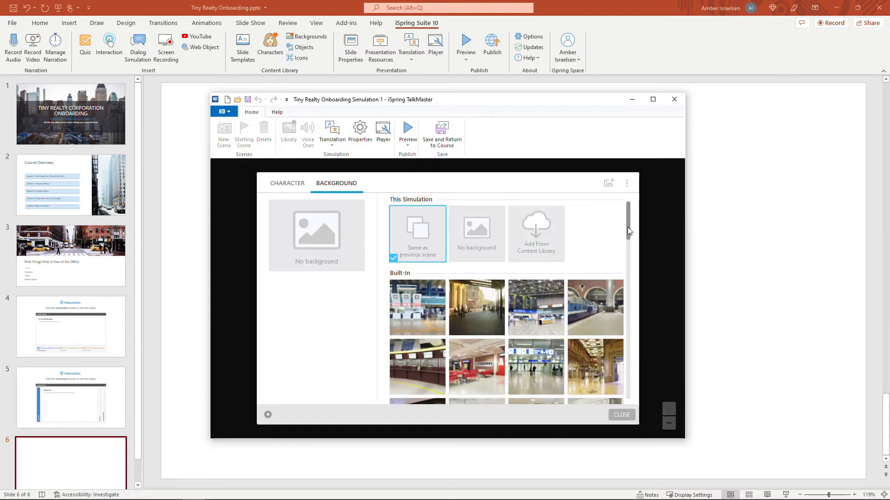
{"action": "left_click_drag", "start_coordinate": [628, 231], "coordinate": [619, 328]}
{"action": "left_click", "coordinate": [406, 357]}
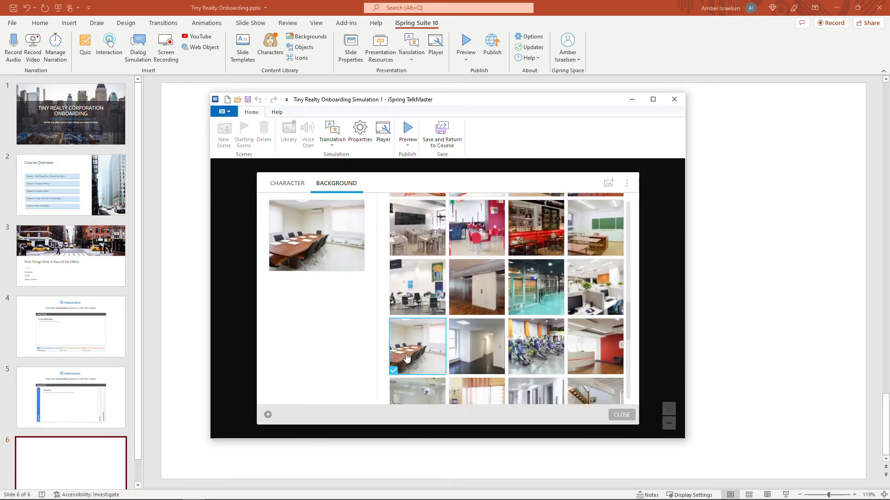
{"action": "left_click", "coordinate": [621, 414]}
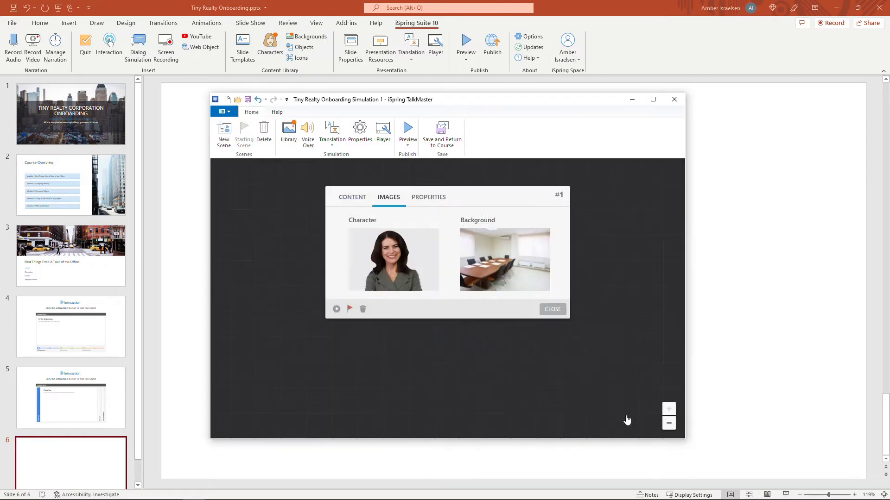
Paste scene 1's short-meeting welcome line and two replies (attending in person, meeting topics), then shift it left.
{"action": "left_click", "coordinate": [353, 198]}
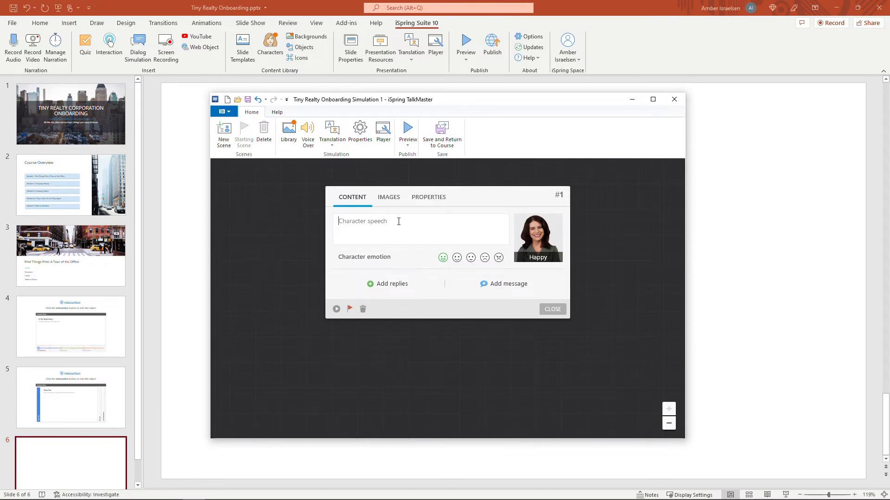
{"action": "type", "text": "Welcome!  Our days usually start off with a short meeting."}
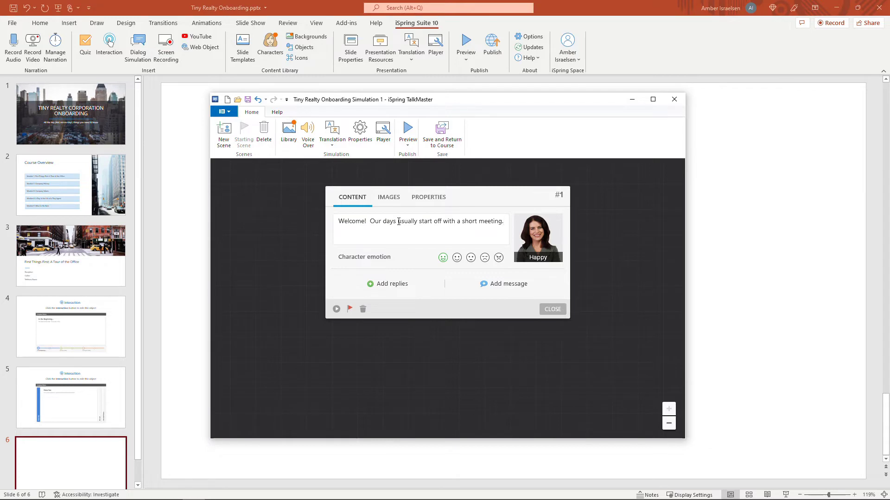
{"action": "left_click", "coordinate": [392, 285]}
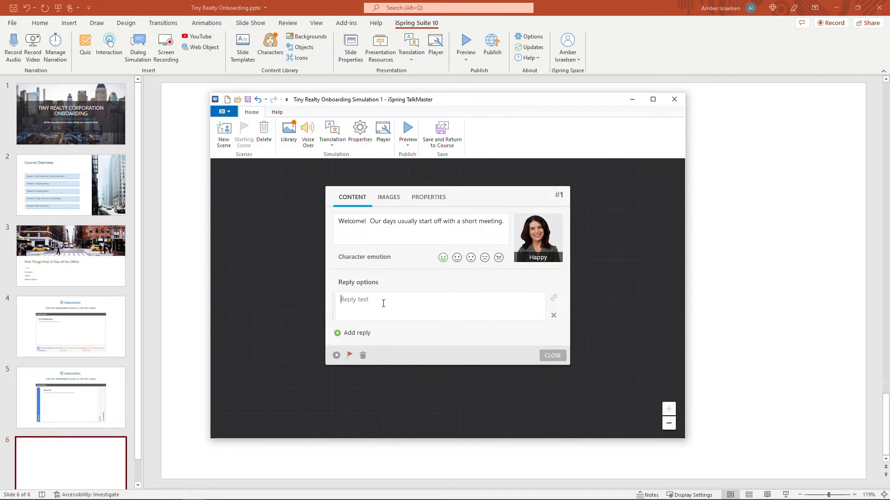
{"action": "type", "text": "Do I need to attend in-person?"}
{"action": "left_click", "coordinate": [361, 336]}
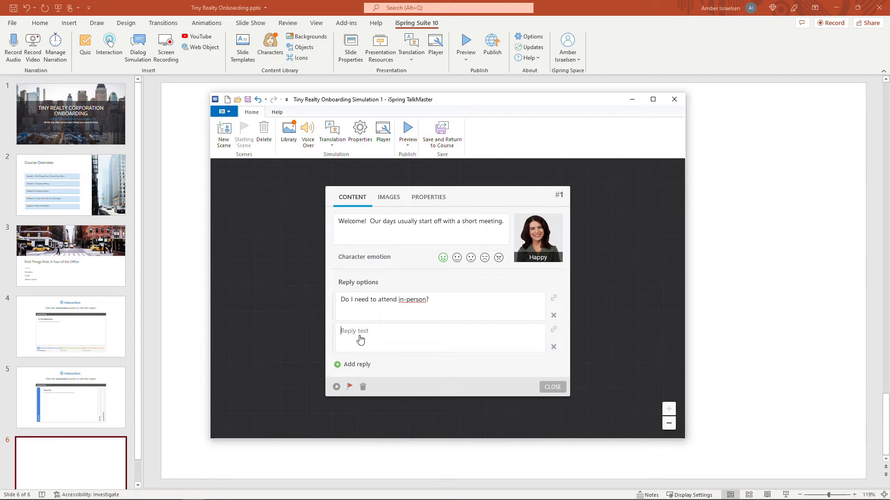
{"action": "type", "text": "What do we discuss during the meetings?"}
{"action": "left_click", "coordinate": [549, 392]}
{"action": "left_click_drag", "start_coordinate": [447, 234], "coordinate": [323, 221]}
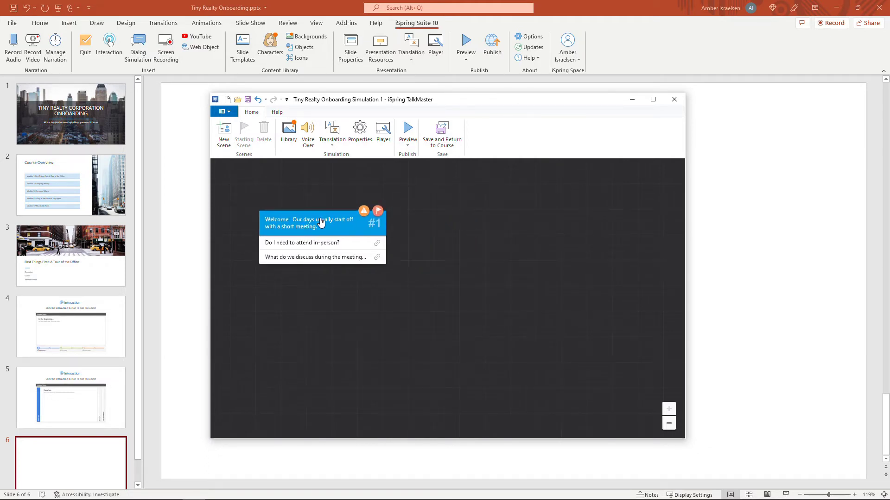
Create scene 2 with the same woman as speaker and the conference room background.
{"action": "left_click", "coordinate": [223, 145]}
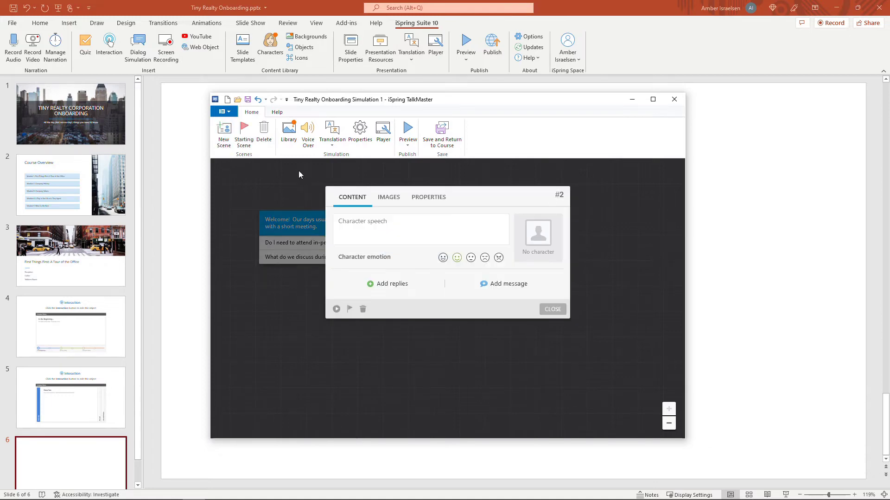
{"action": "left_click", "coordinate": [546, 244]}
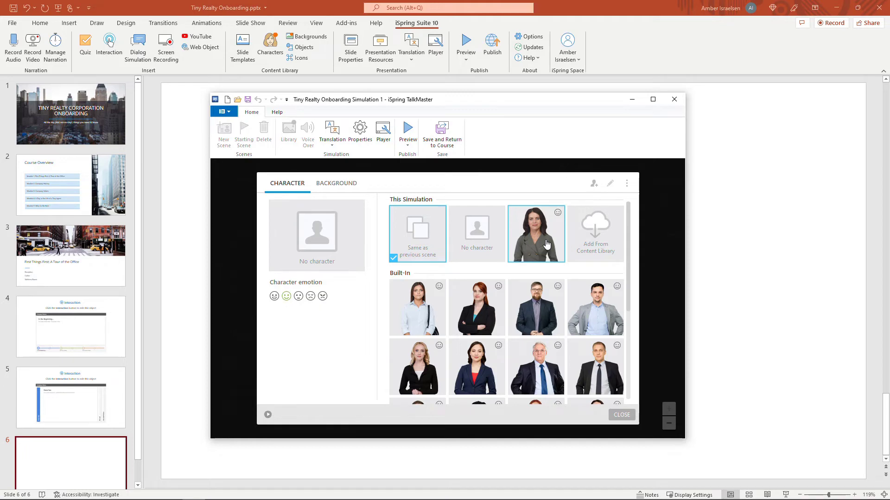
{"action": "left_click", "coordinate": [547, 244]}
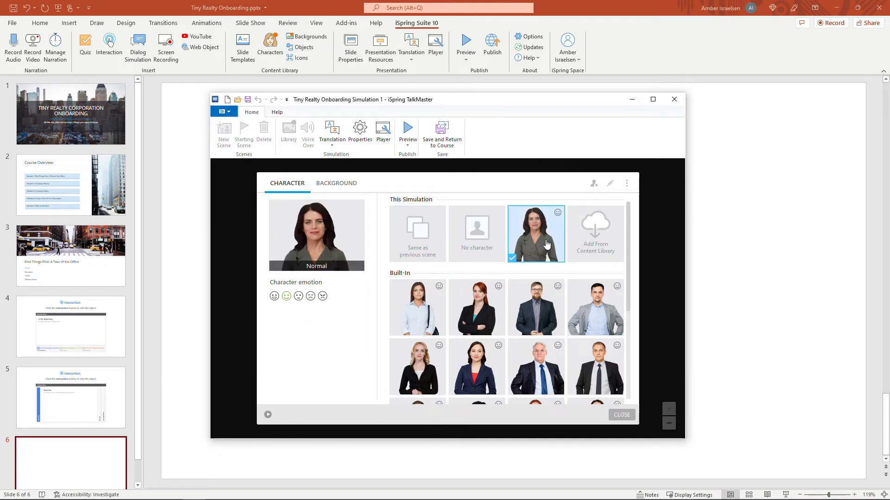
{"action": "left_click", "coordinate": [343, 185]}
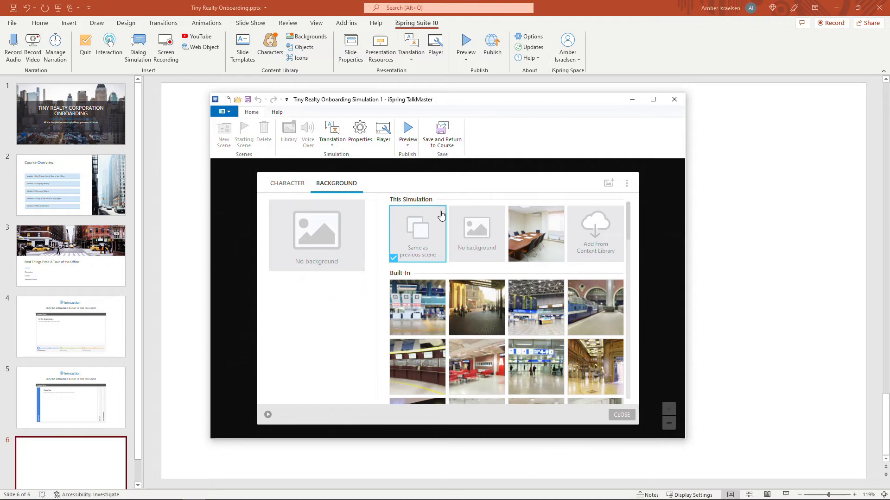
{"action": "left_click", "coordinate": [527, 236]}
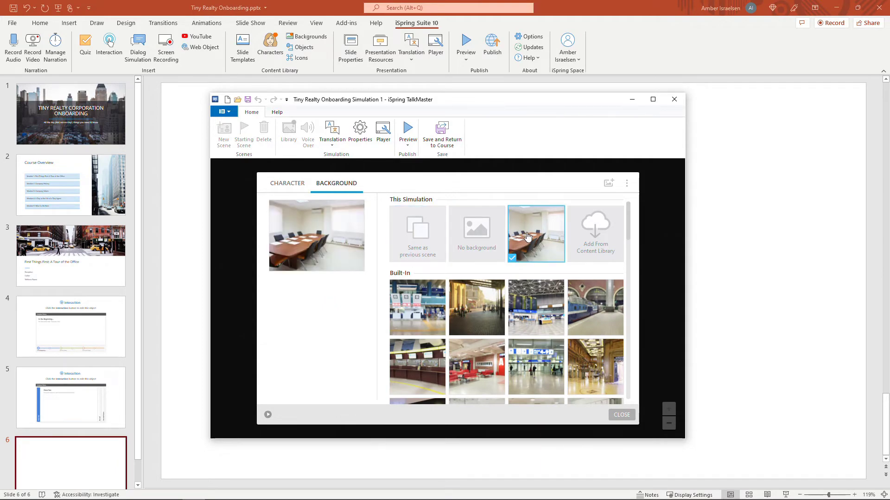
{"action": "left_click", "coordinate": [621, 415]}
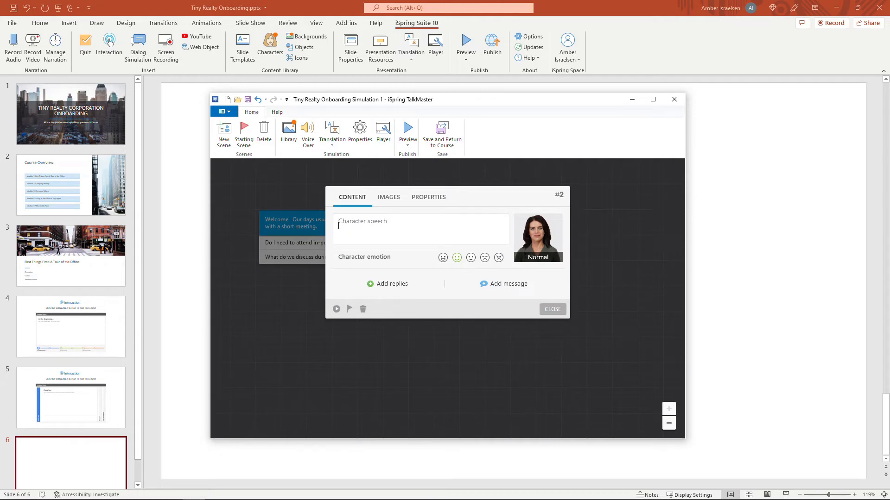
Paste scene 2's deal-review speech and add a 'Got it!' reply linking back to scene 1.
{"action": "left_click", "coordinate": [338, 225]}
{"action": "type", "text": "We review the status of current deals, and also discuss now prospects."}
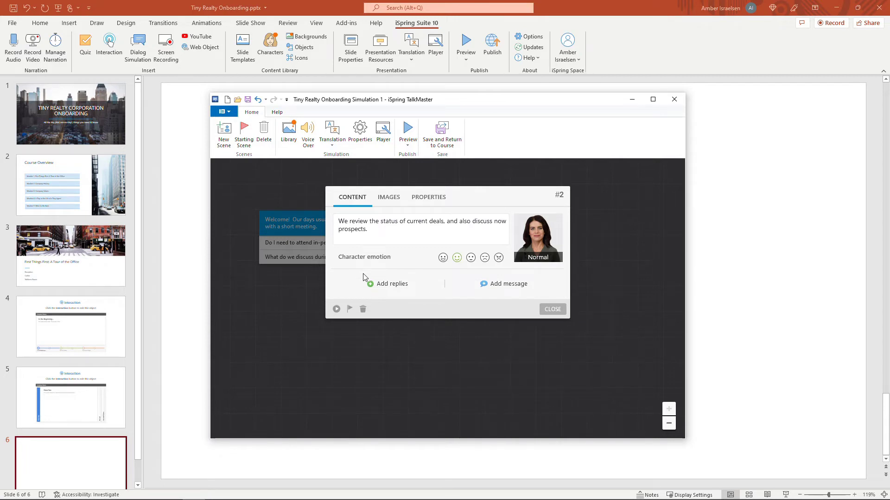
{"action": "left_click", "coordinate": [385, 286]}
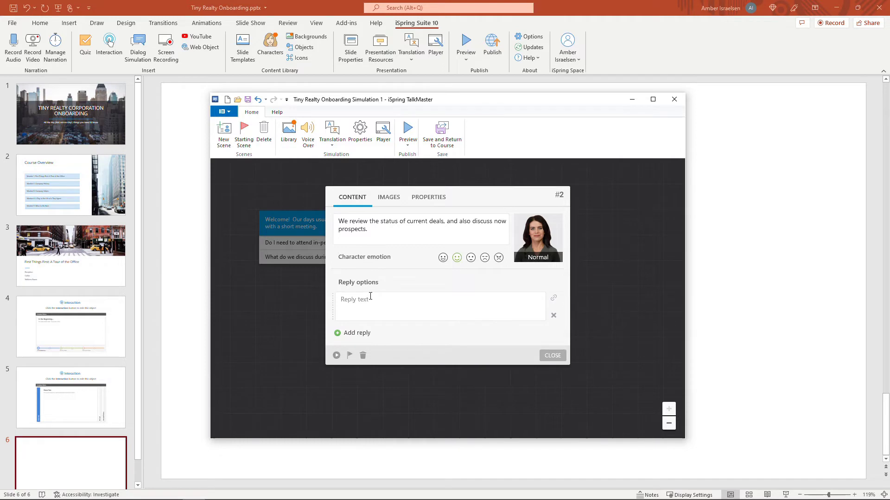
{"action": "type", "text": "Got it!"}
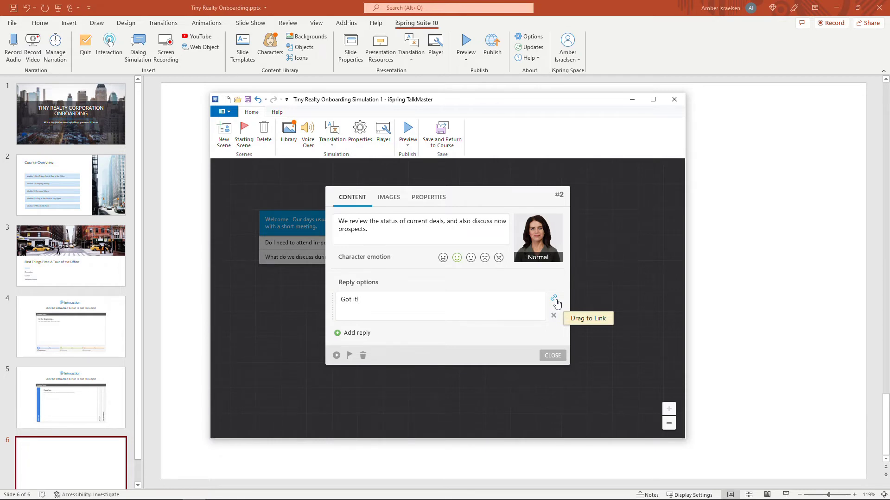
{"action": "left_click_drag", "start_coordinate": [554, 298], "coordinate": [318, 230]}
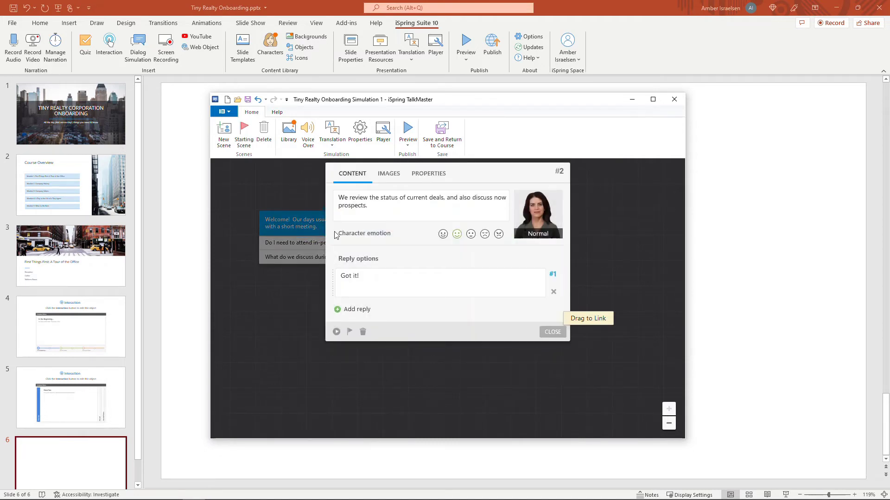
{"action": "left_click", "coordinate": [551, 332]}
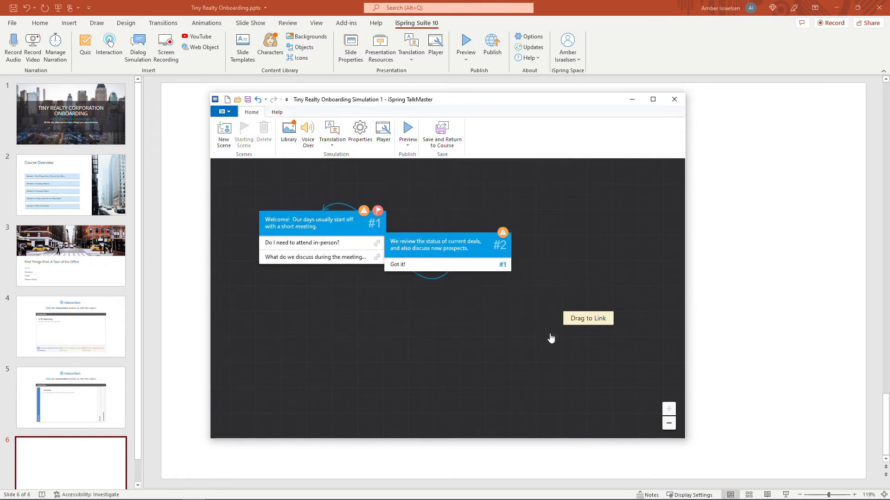
{"action": "left_click_drag", "start_coordinate": [439, 240], "coordinate": [502, 261]}
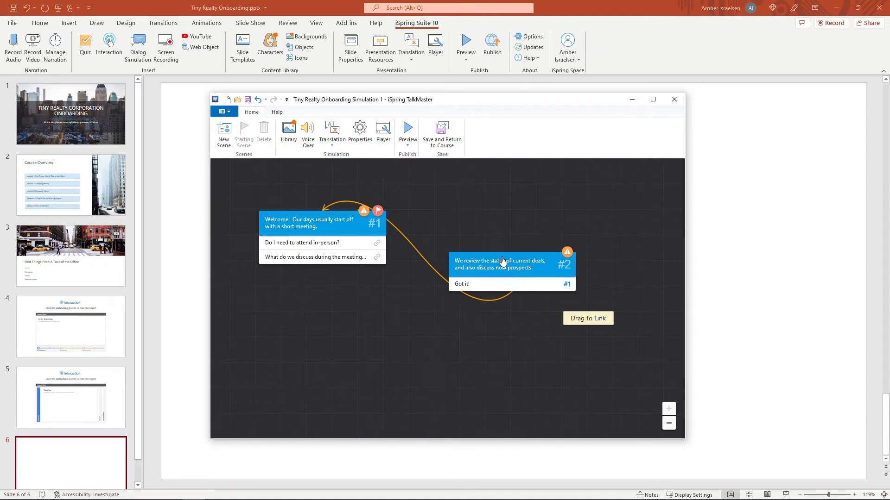
Create scene 3 with the same woman as speaker and the conference room background.
{"action": "left_click", "coordinate": [222, 139]}
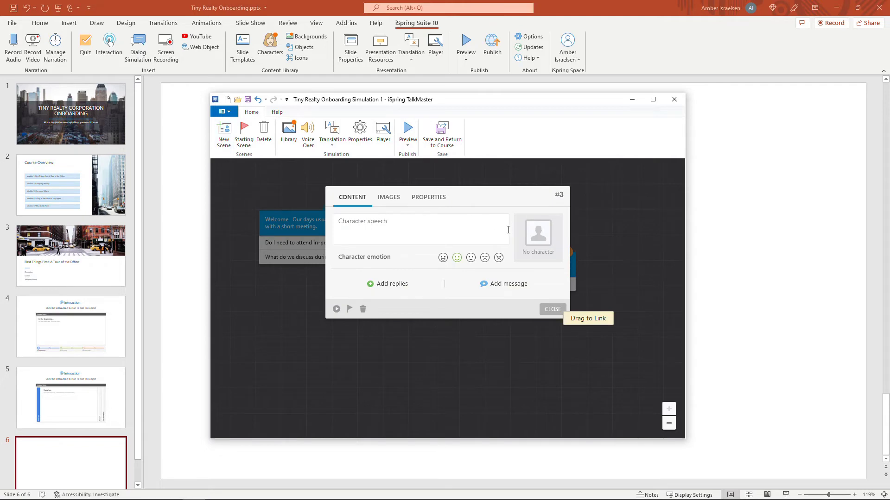
{"action": "left_click", "coordinate": [552, 248]}
{"action": "left_click", "coordinate": [541, 247]}
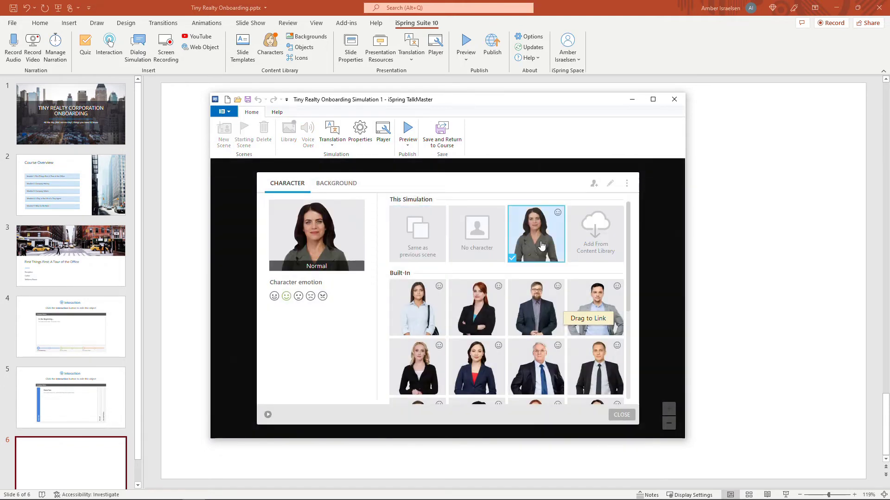
{"action": "left_click", "coordinate": [350, 185]}
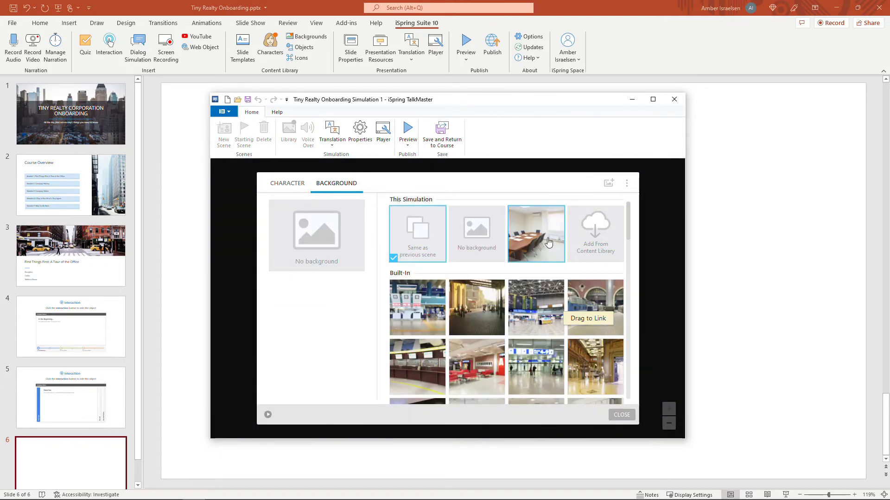
{"action": "left_click", "coordinate": [546, 240]}
{"action": "left_click", "coordinate": [616, 415]}
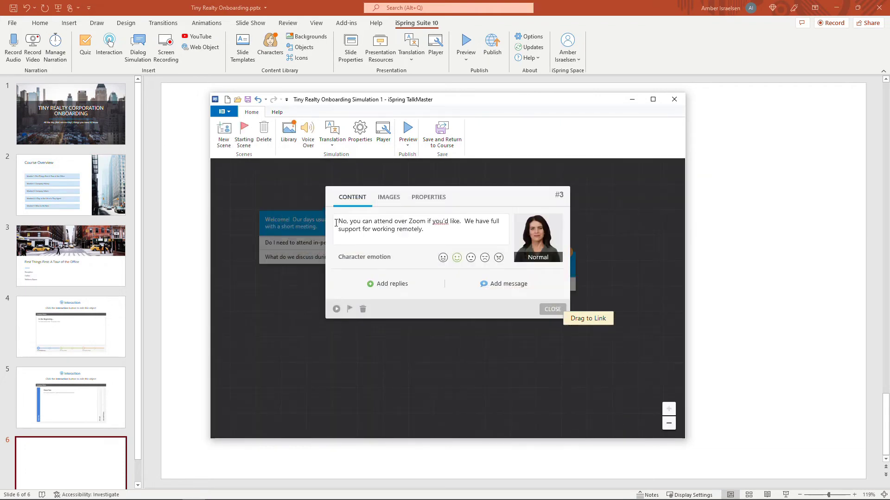
Add a 'Got it!' reply linking scene 3 back to scene 1, and place it below scene 2.
{"action": "left_click", "coordinate": [391, 284]}
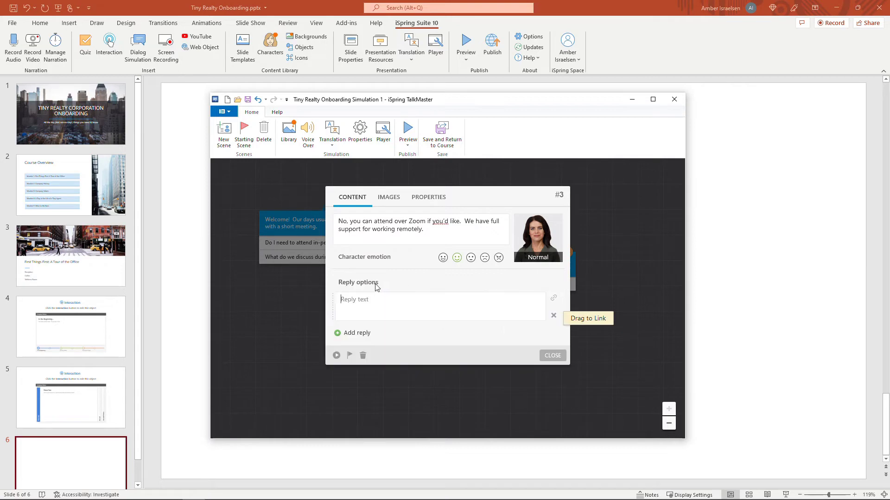
{"action": "type", "text": "Got it!"}
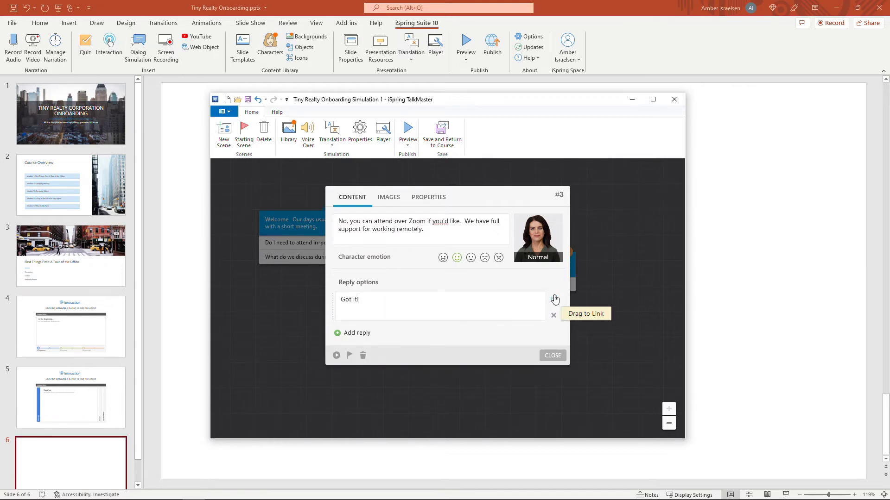
{"action": "left_click_drag", "start_coordinate": [555, 300], "coordinate": [294, 232]}
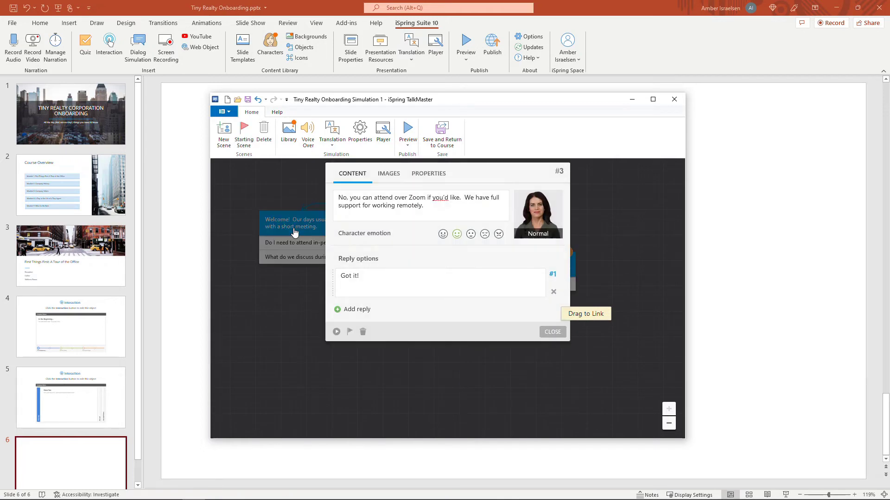
{"action": "left_click", "coordinate": [552, 331]}
{"action": "left_click_drag", "start_coordinate": [447, 240], "coordinate": [476, 333]}
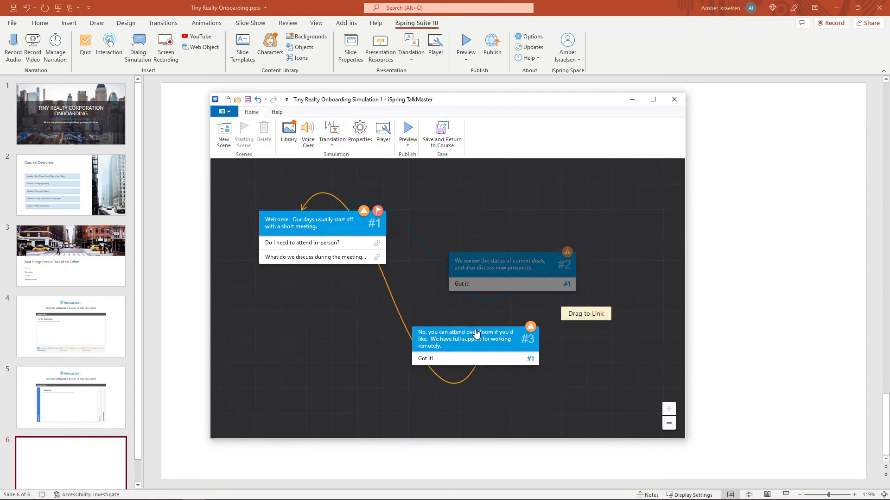
{"action": "left_click_drag", "start_coordinate": [476, 333], "coordinate": [476, 332]}
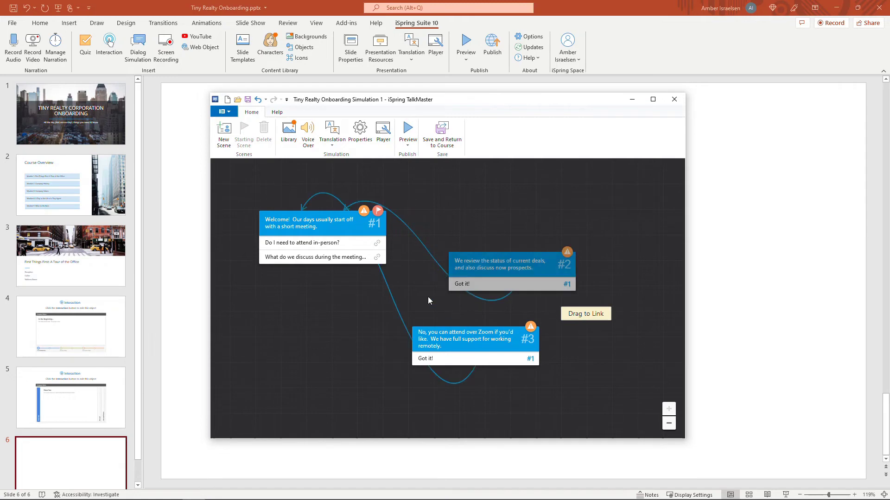